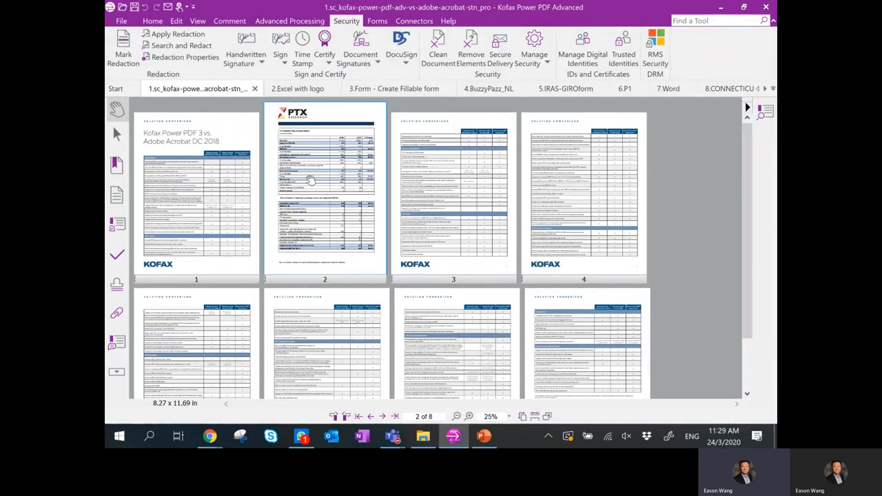
Delete page 2 from the comparison PDF, leaving seven pages, and bring up 2.Excel with logo.
right_click(310, 179)
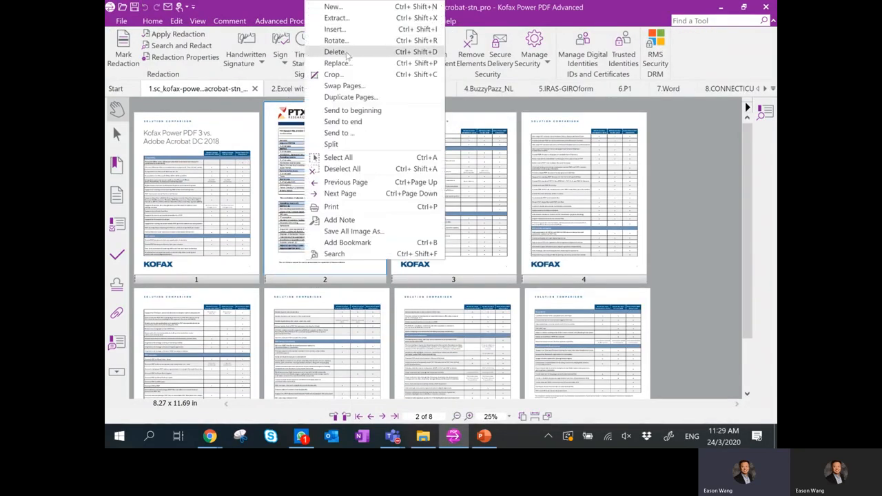
click(344, 51)
click(466, 267)
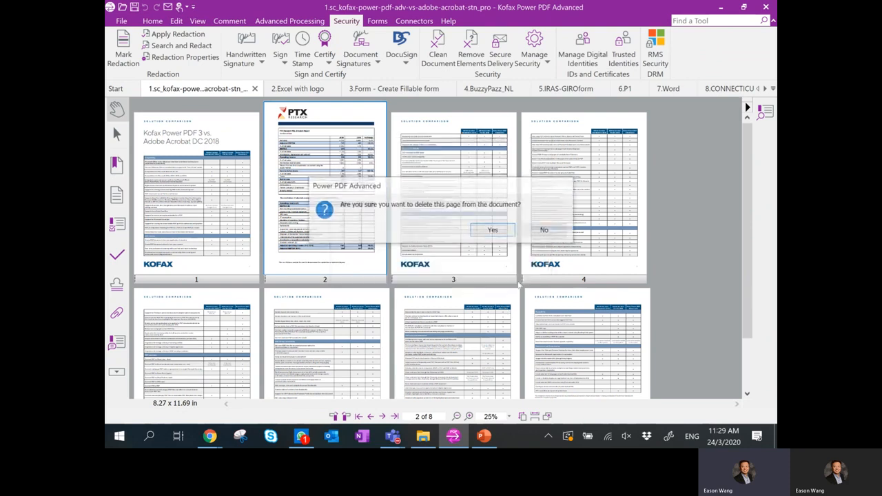
click(503, 231)
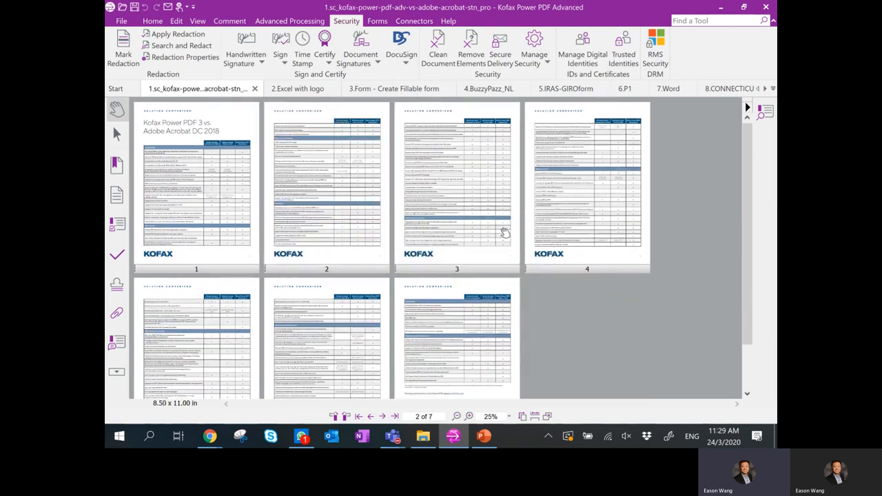
click(301, 95)
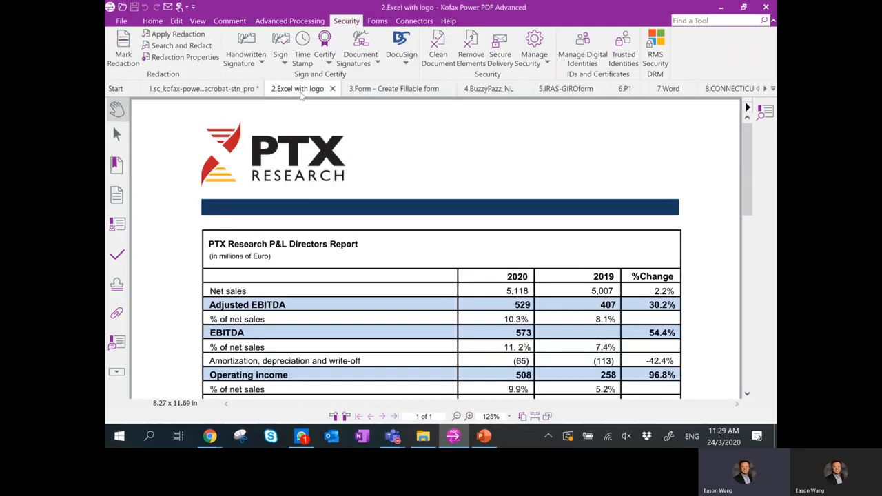
With Edit Text, change the Reconciliation table's 2020 acquisition price adjustment from (39) to (40).
scroll(460, 214, down, 5)
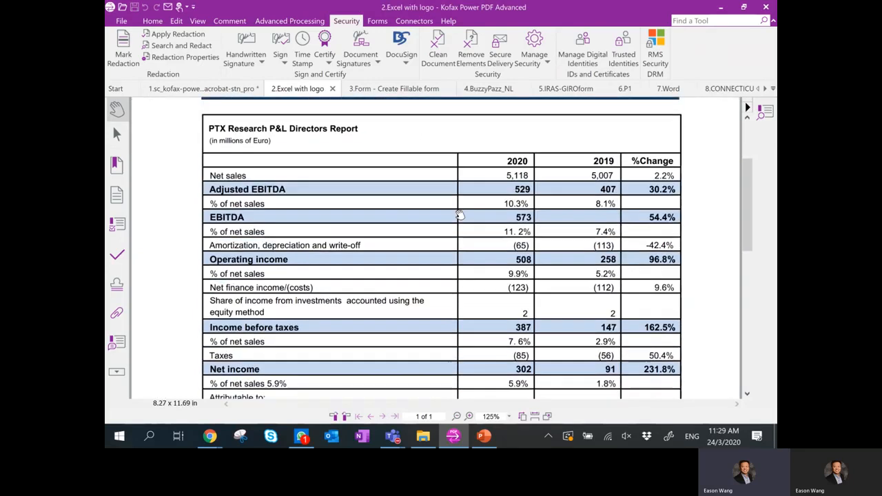
scroll(460, 216, down, 4)
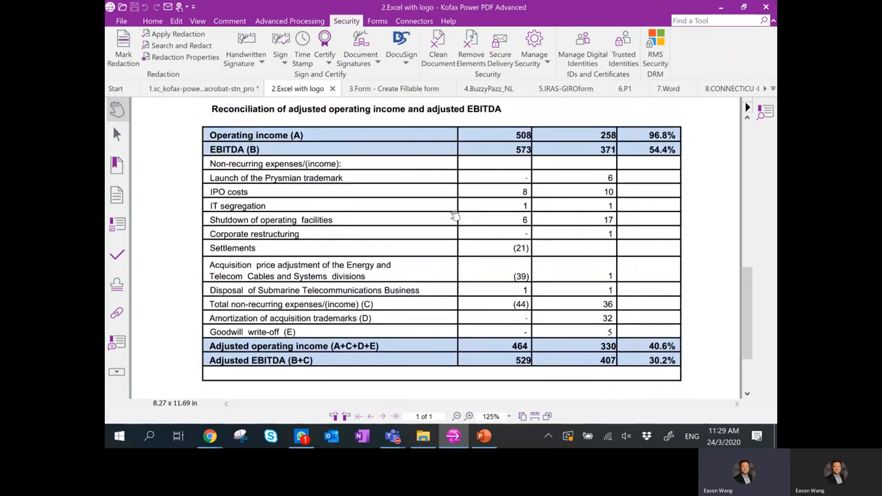
click(152, 21)
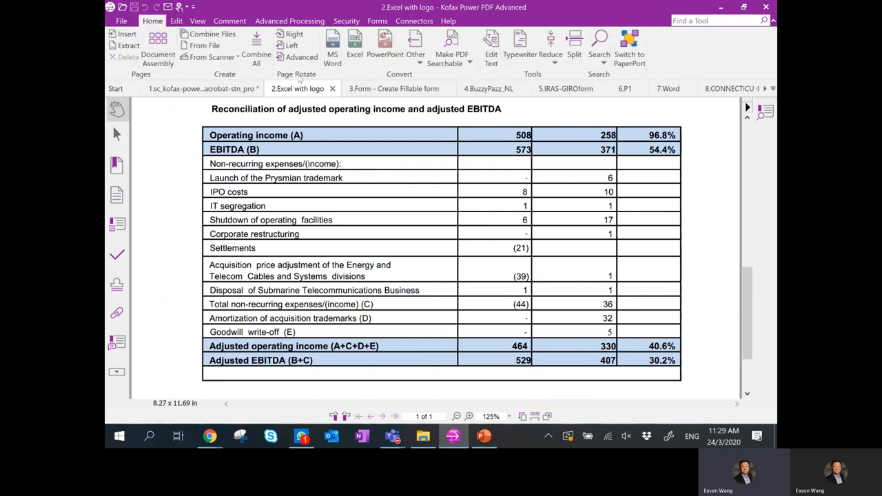
click(492, 58)
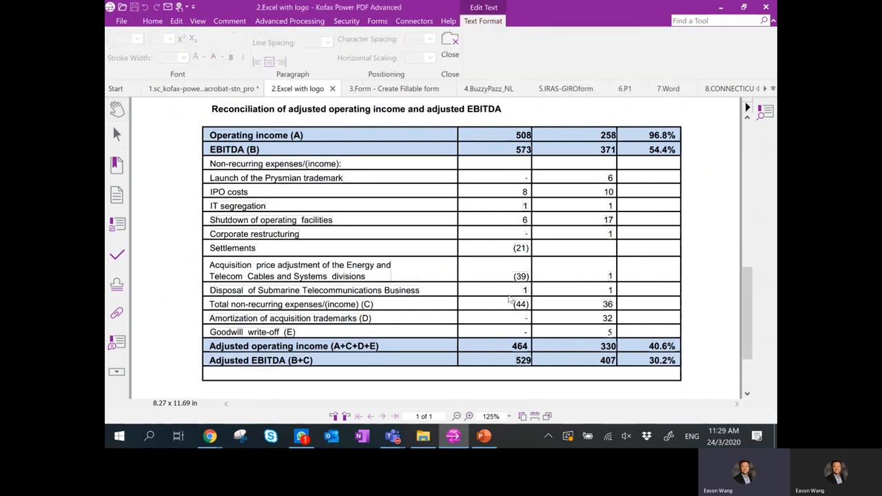
key(BackSpace)
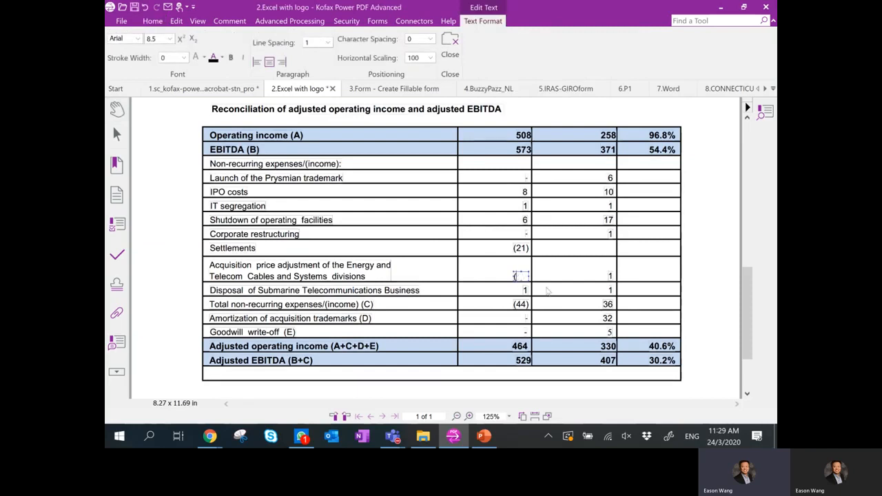
text(40)
click(576, 266)
drag(750, 318, 750, 174)
click(450, 46)
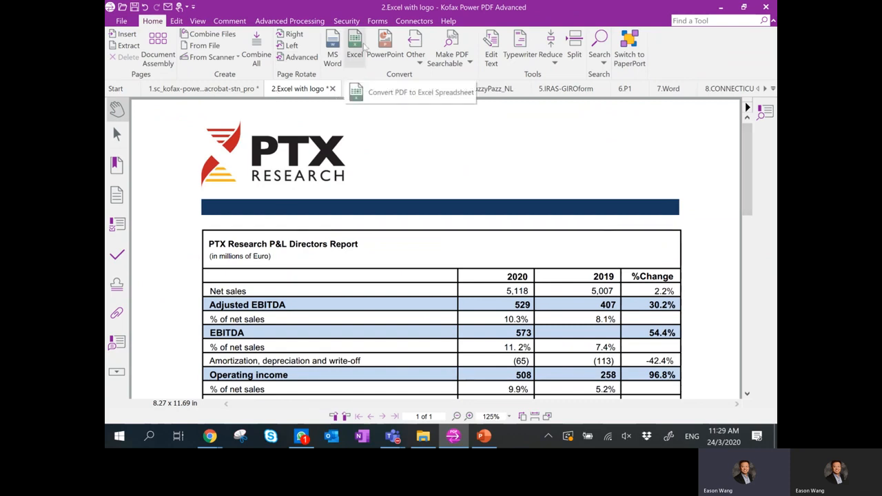
Mark the P&L Directors Report table, from its title to Operating income, for area export.
scroll(365, 47, down, 3)
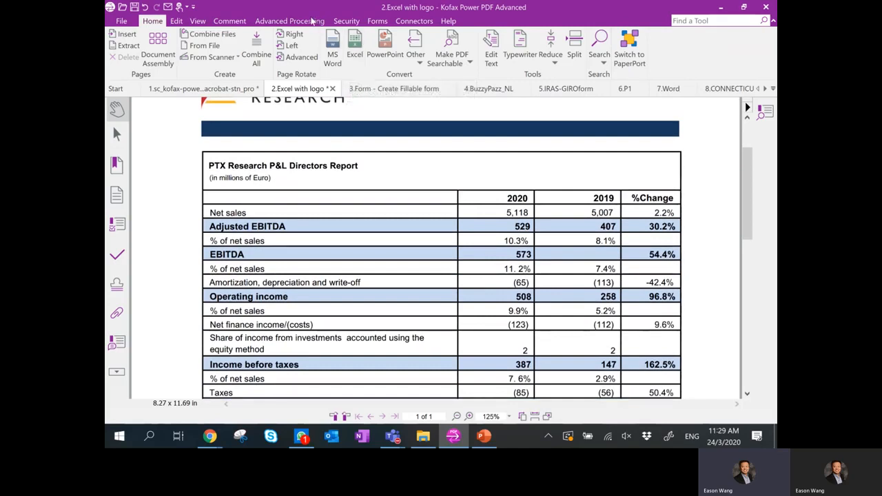
click(311, 21)
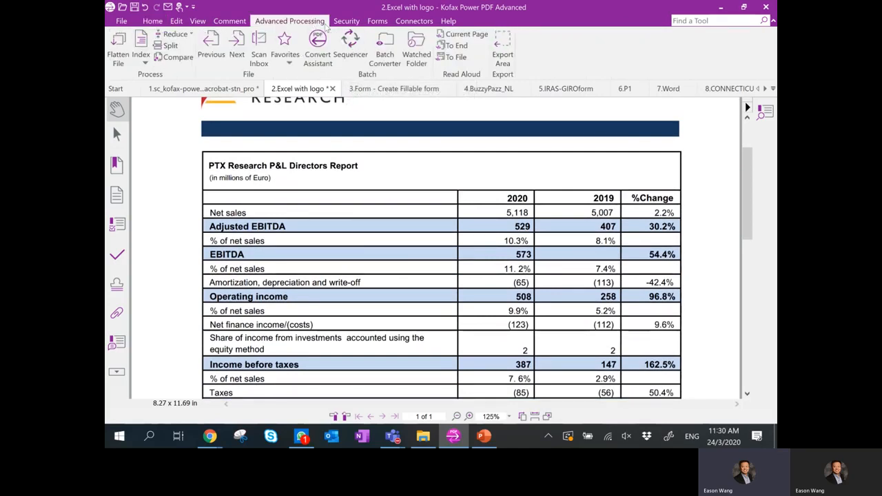
click(503, 54)
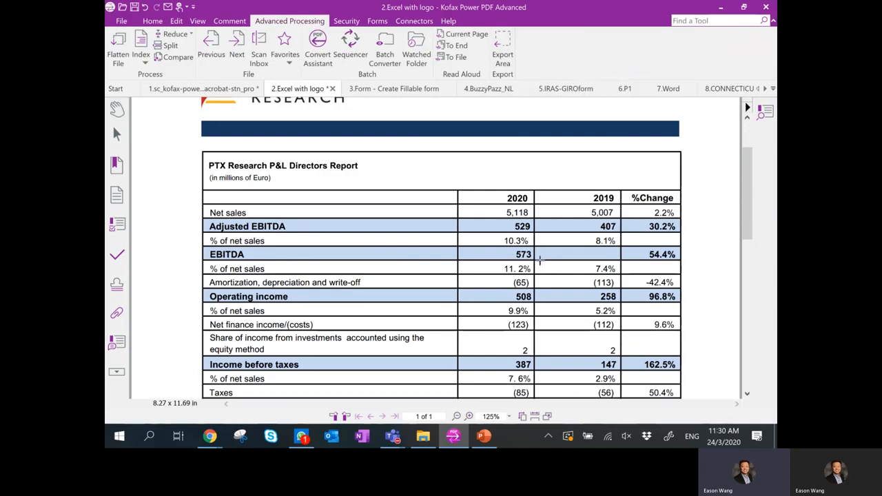
drag(194, 148, 704, 307)
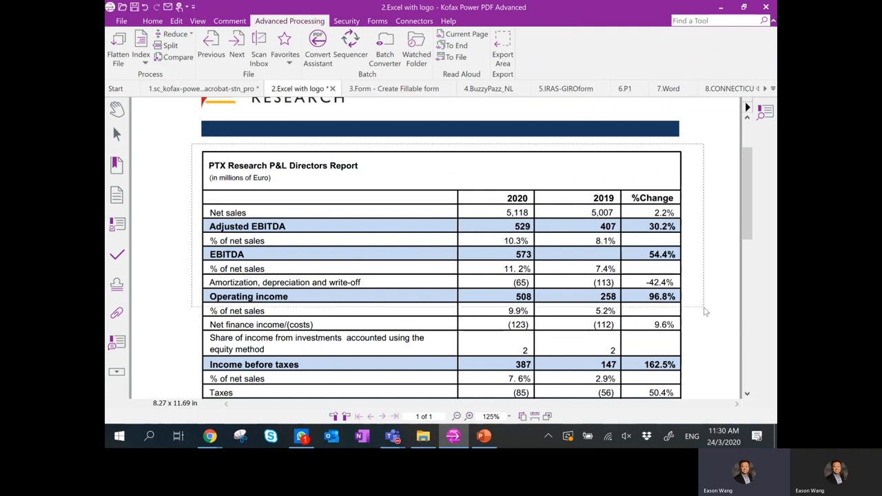
Save the exported area as an Excel Spreadsheet named '2.Excel with logo999'.
click(493, 275)
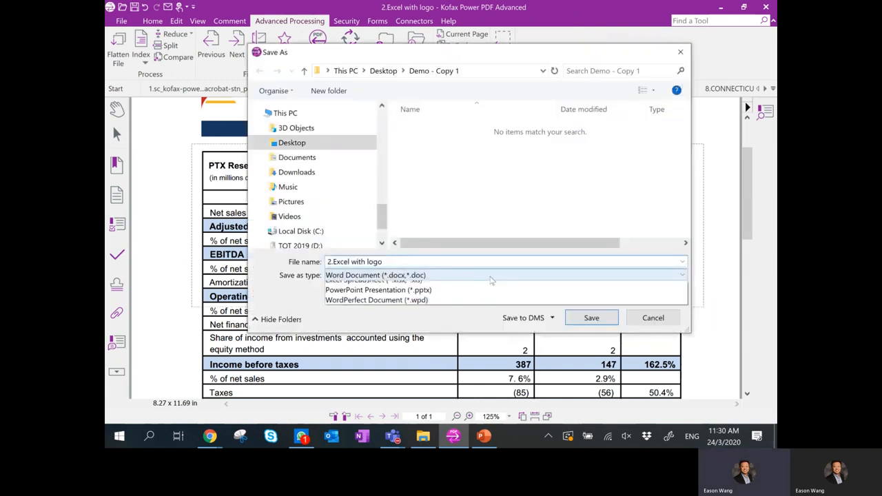
click(455, 308)
click(405, 262)
click(414, 262)
text(999)
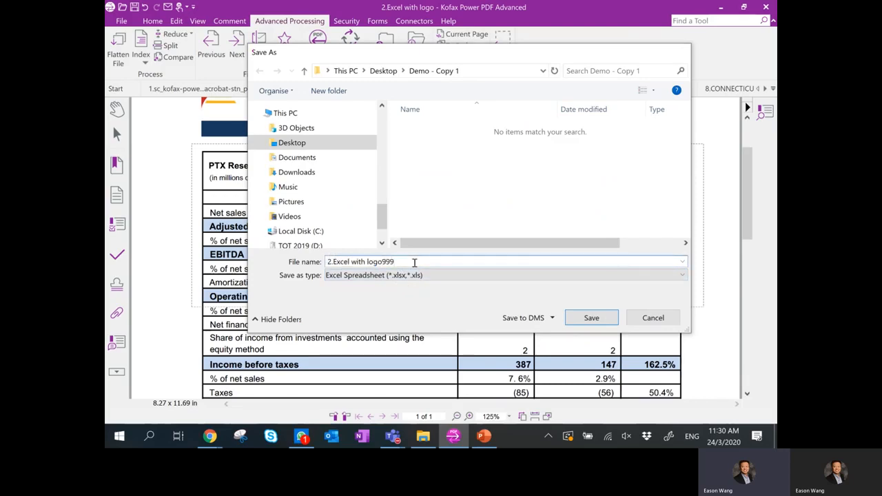
key(Return)
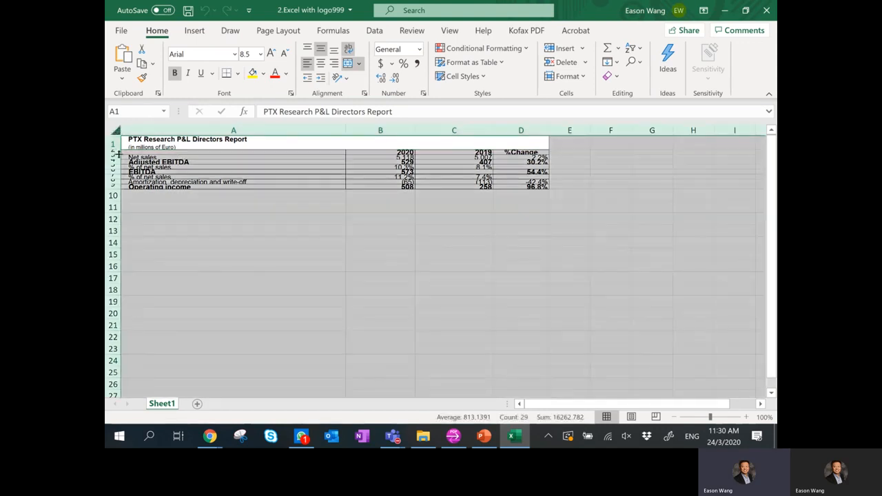
Autofit all row heights in the exported P&L worksheet.
click(116, 131)
double_click(116, 152)
click(379, 218)
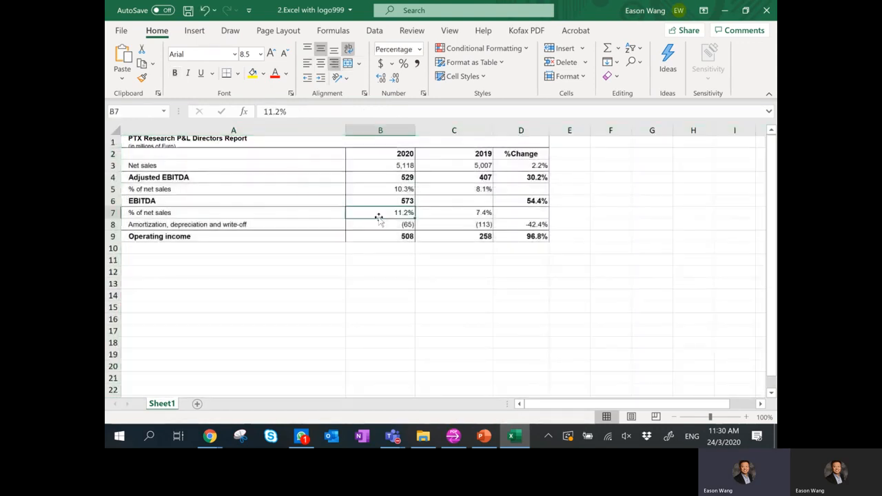
Close the Excel workbook without saving changes.
key(alt+Tab)
key(alt+Tab)
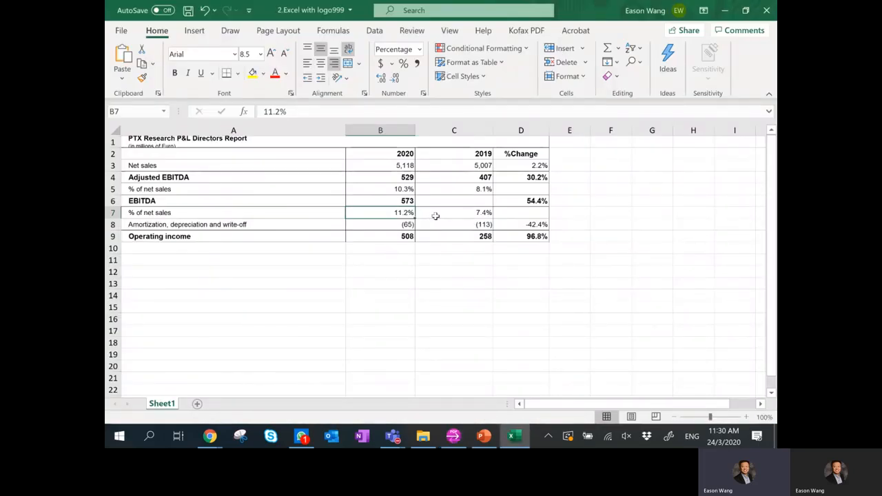
click(766, 11)
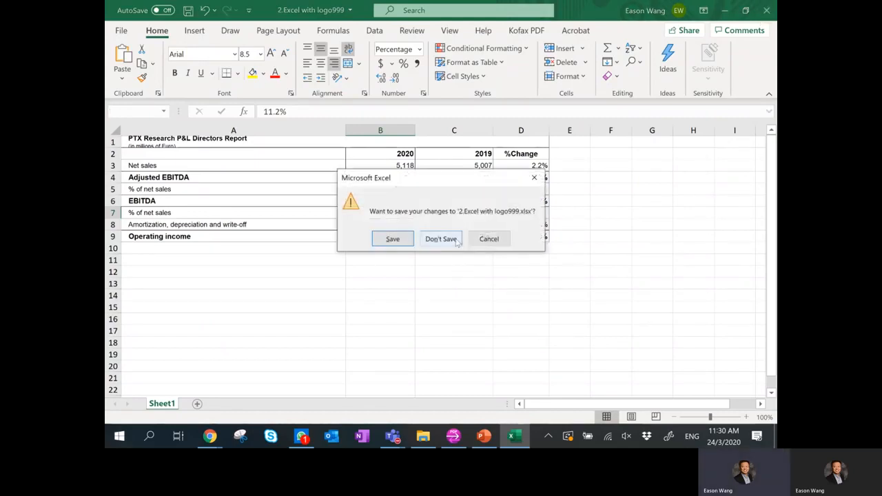
click(444, 239)
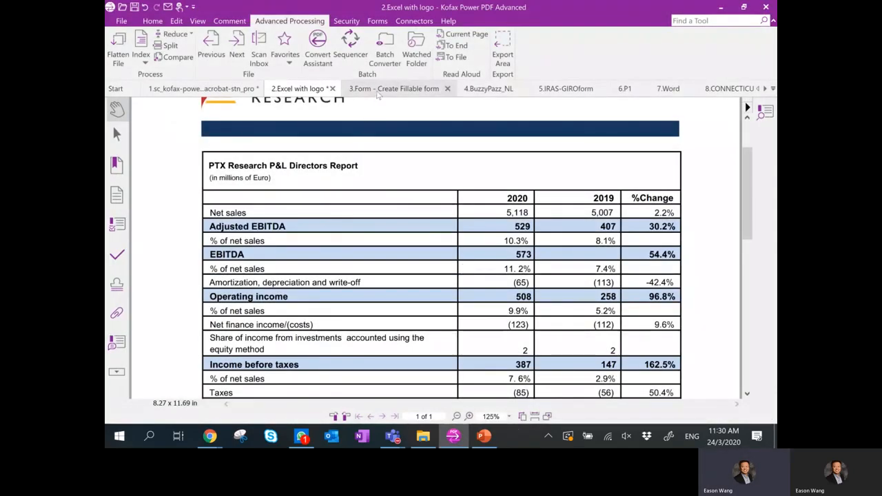
In 3.Form, use TypeWriter to type the applicant's name on the first internship line.
click(378, 91)
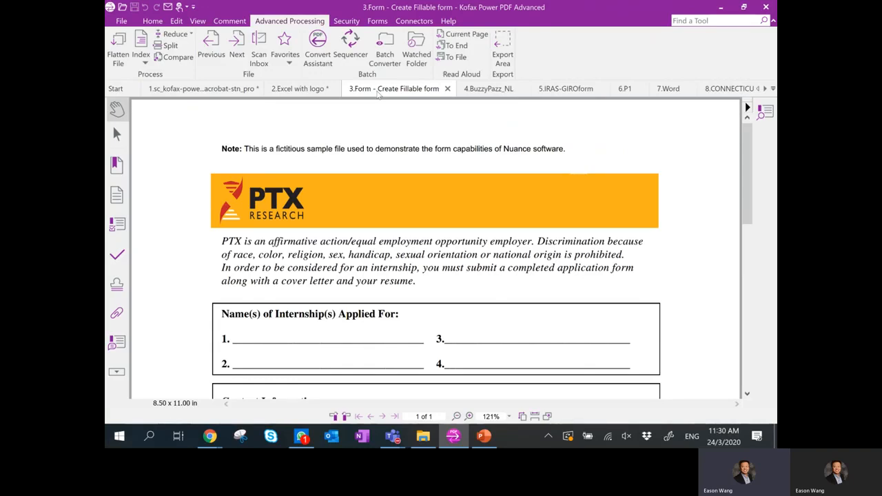
scroll(378, 95, down, 5)
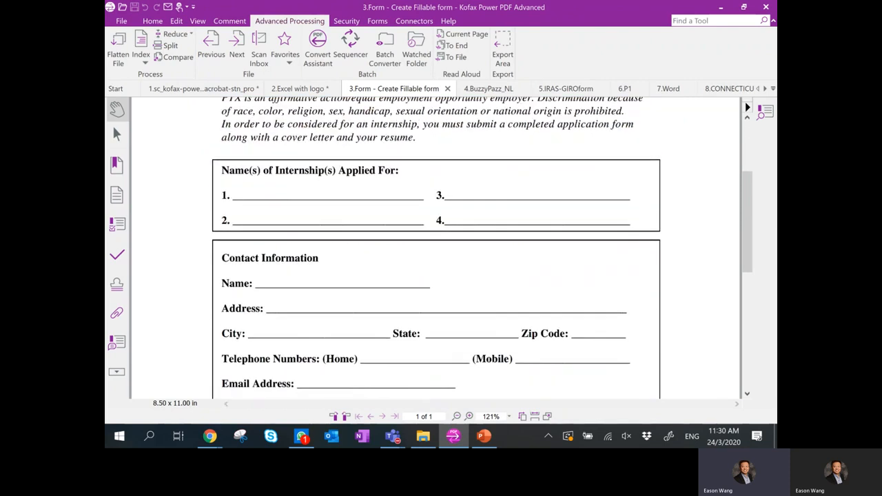
scroll(436, 248, down, 1)
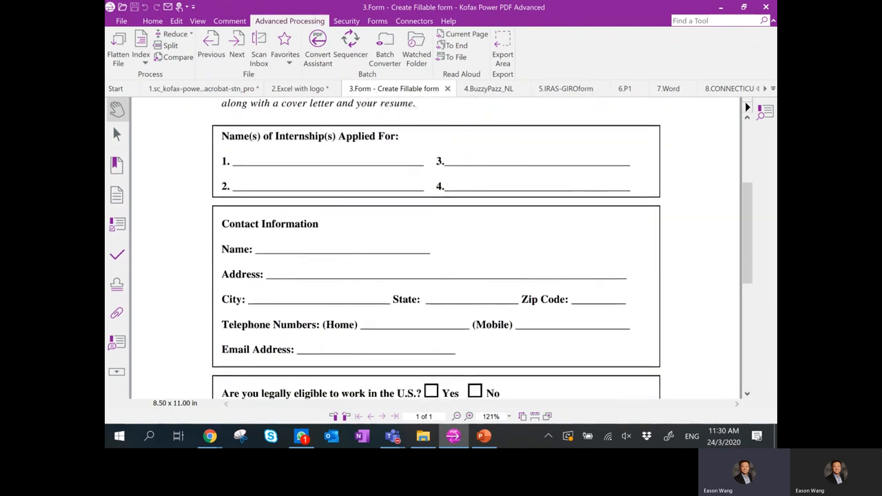
click(152, 20)
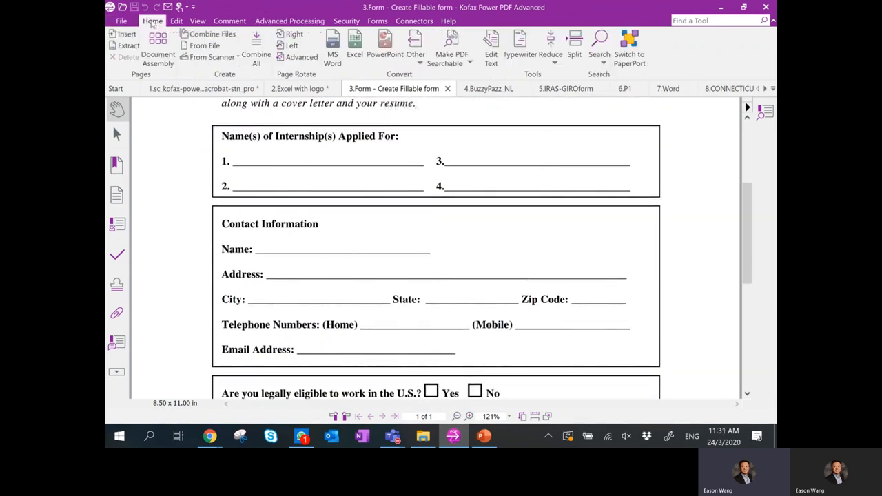
click(516, 56)
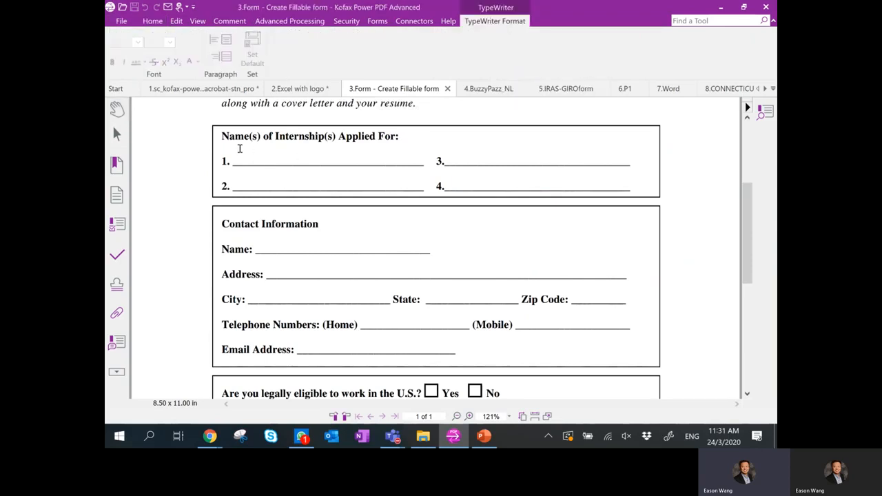
click(240, 148)
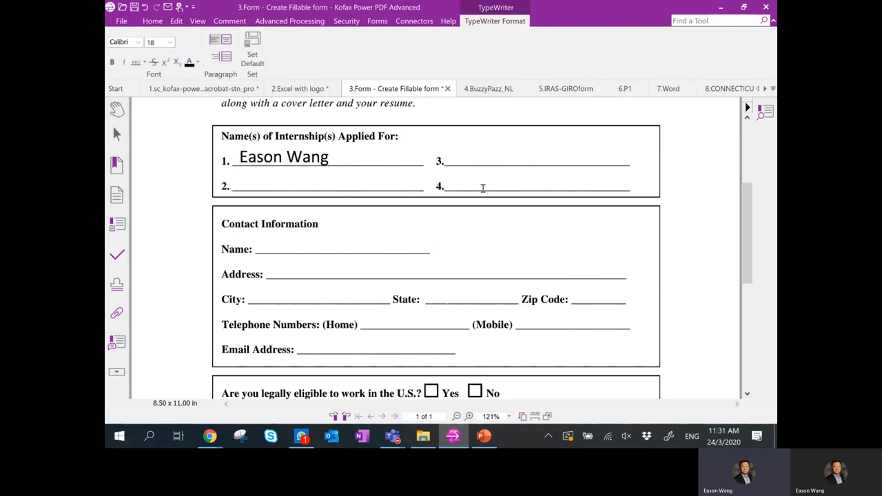
text(aksjdhaskjdh)
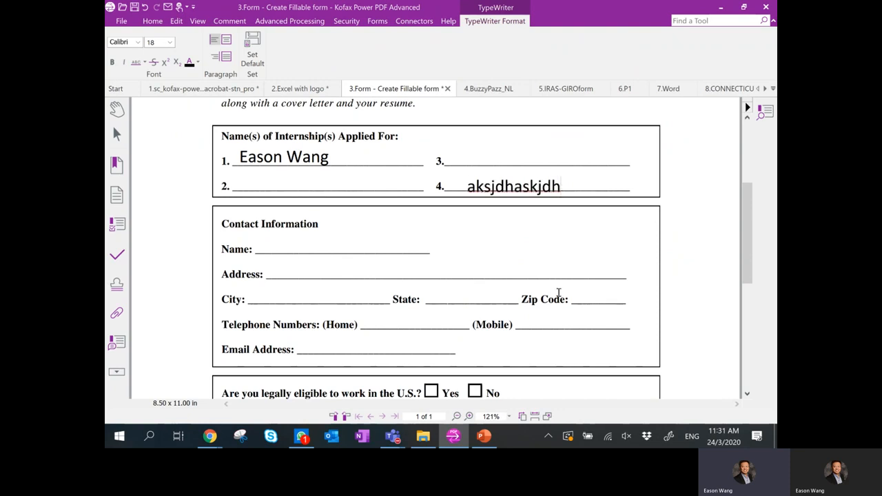
Type the applicant's mobile telephone number on the Mobile line.
click(527, 313)
scroll(525, 313, down, 5)
scroll(525, 313, down, 5)
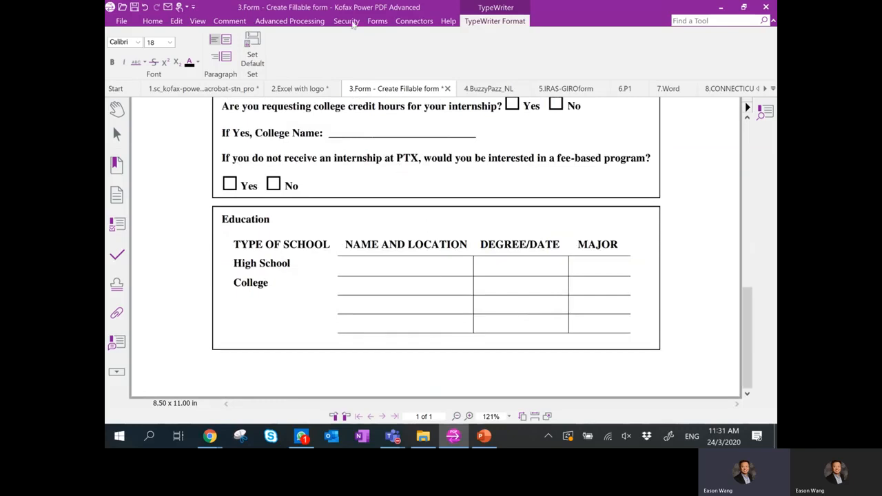
Draw and save a new handwritten signature in the signature manager.
click(348, 21)
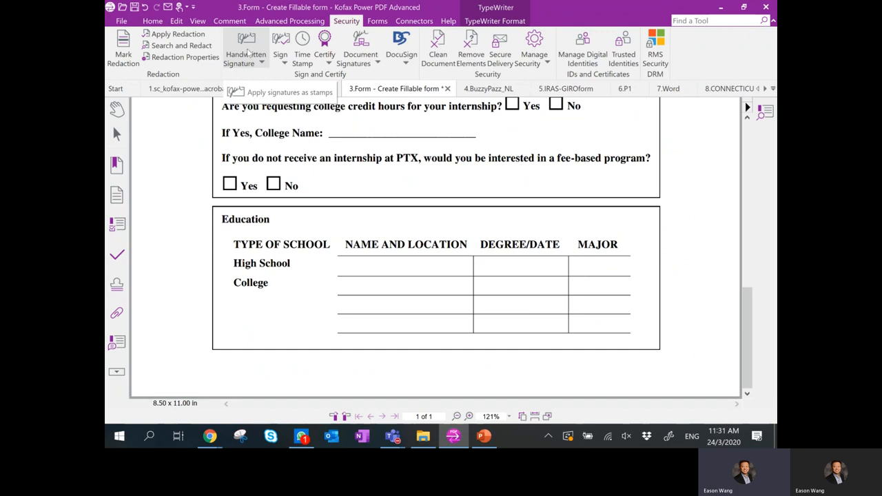
click(247, 62)
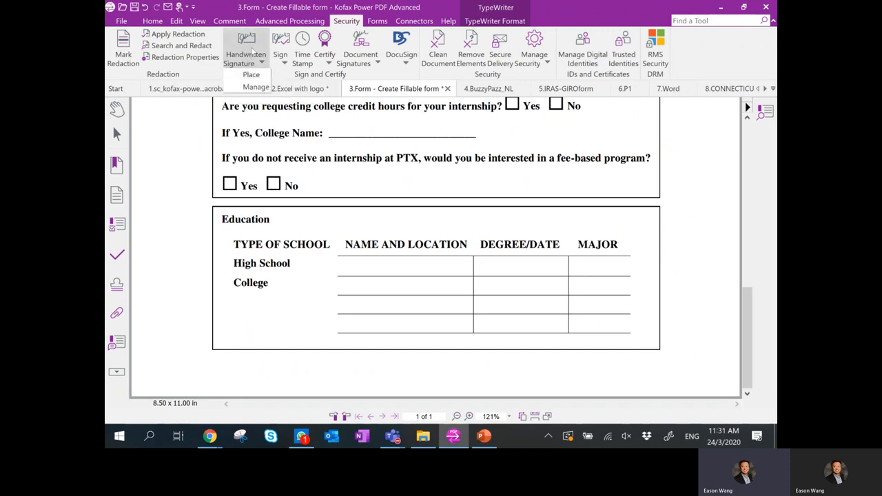
click(244, 64)
click(244, 64)
click(246, 89)
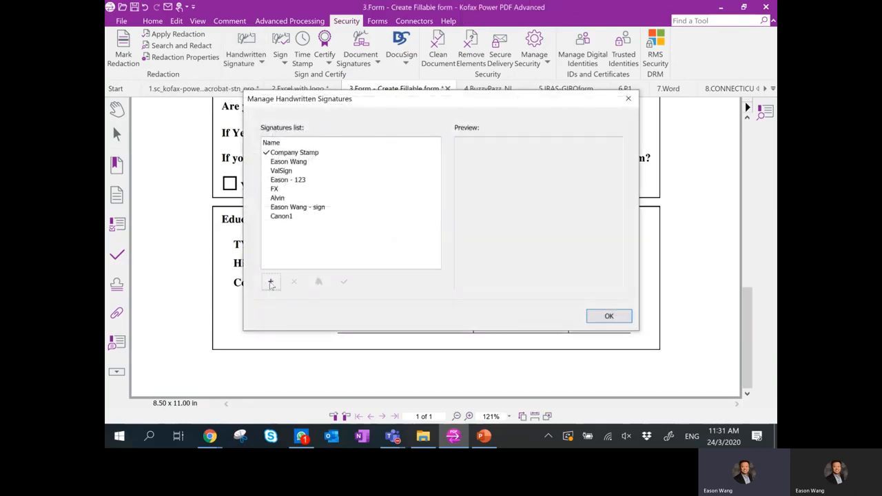
click(271, 282)
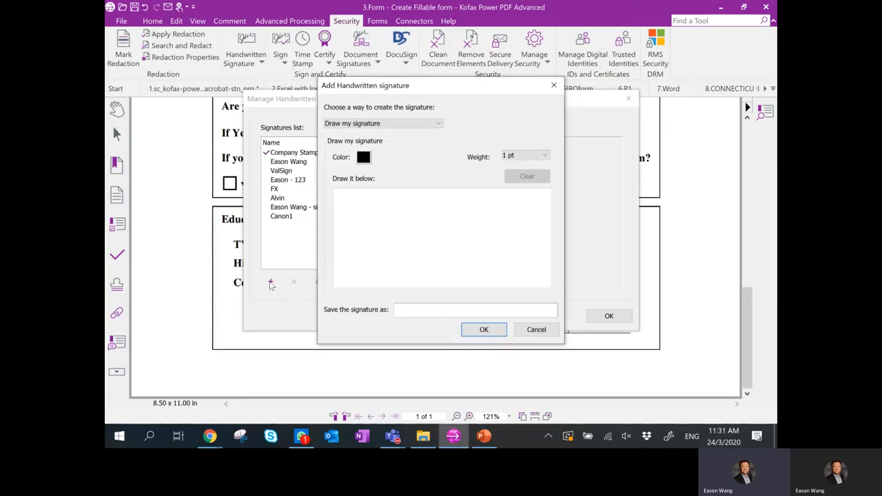
mouse_move(430, 253)
mouse_down()
mouse_move(416, 231)
mouse_move(471, 250)
mouse_up()
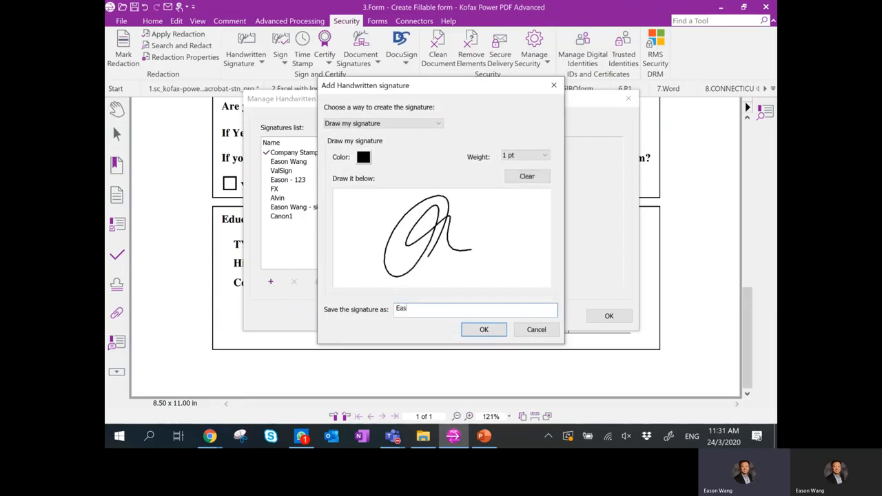
click(484, 330)
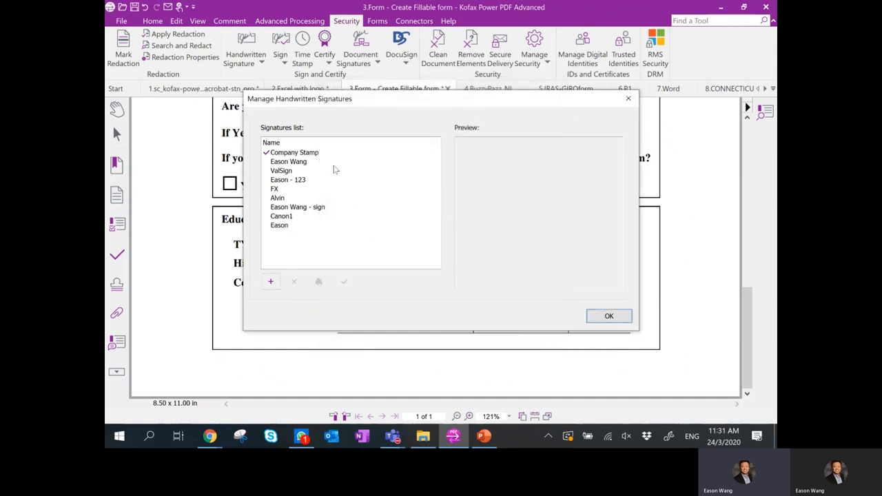
Trial-place the new default signature, undo it, then make another saved signature the default.
click(274, 226)
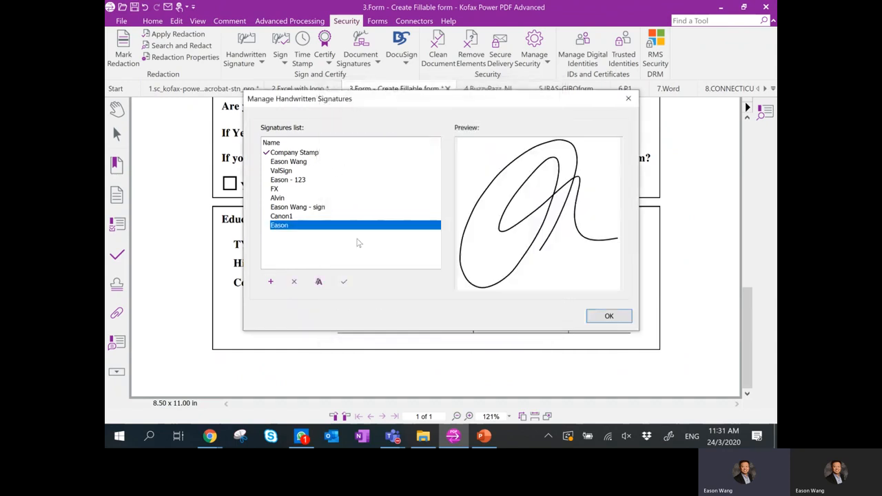
click(343, 281)
click(594, 316)
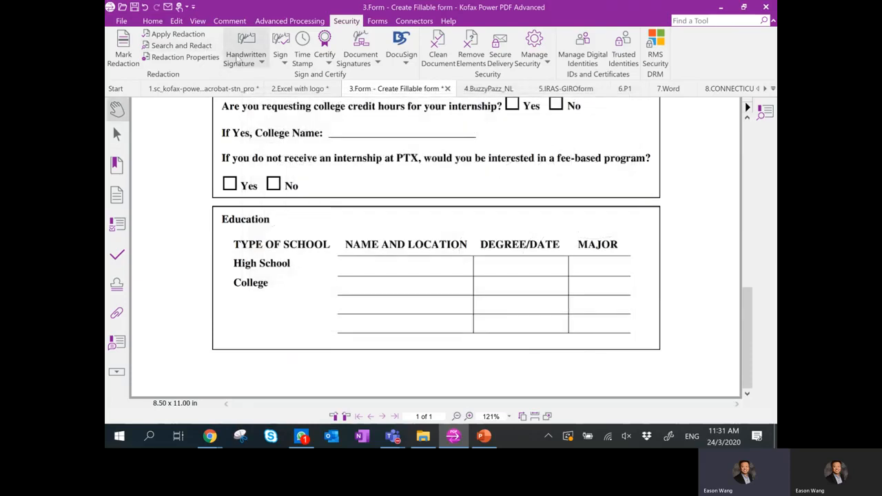
drag(255, 310, 326, 371)
key(ctrl+z)
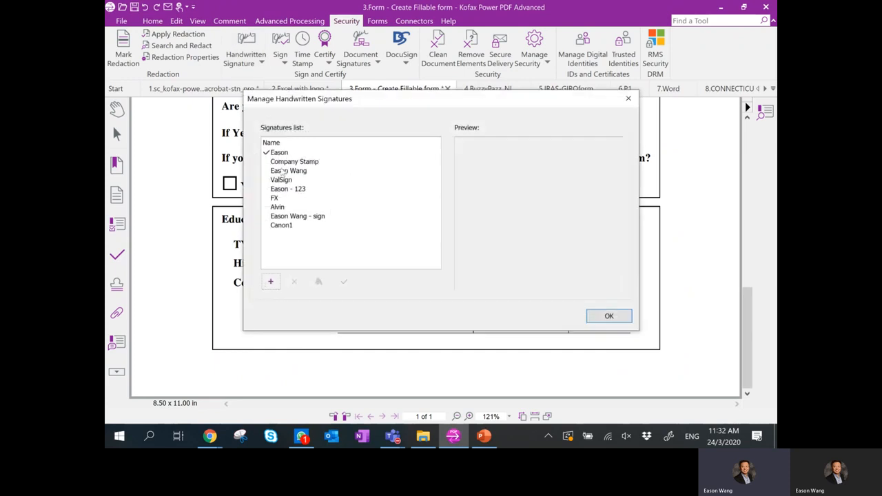
click(285, 172)
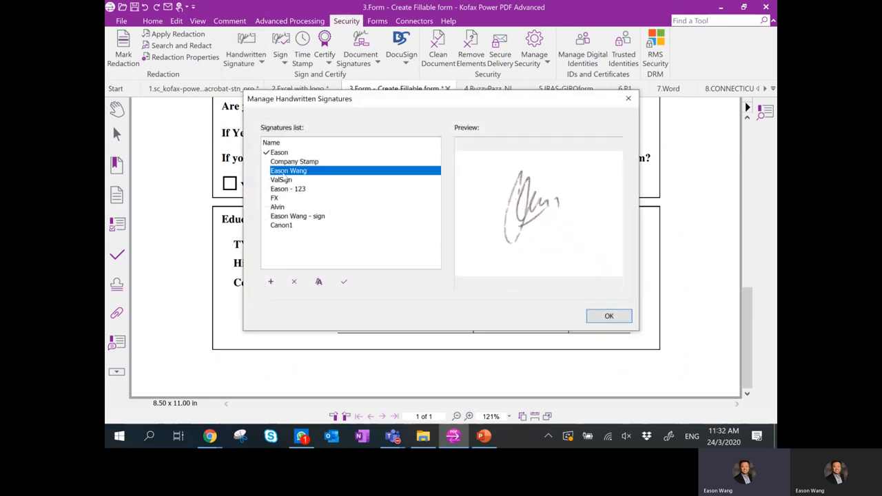
click(343, 282)
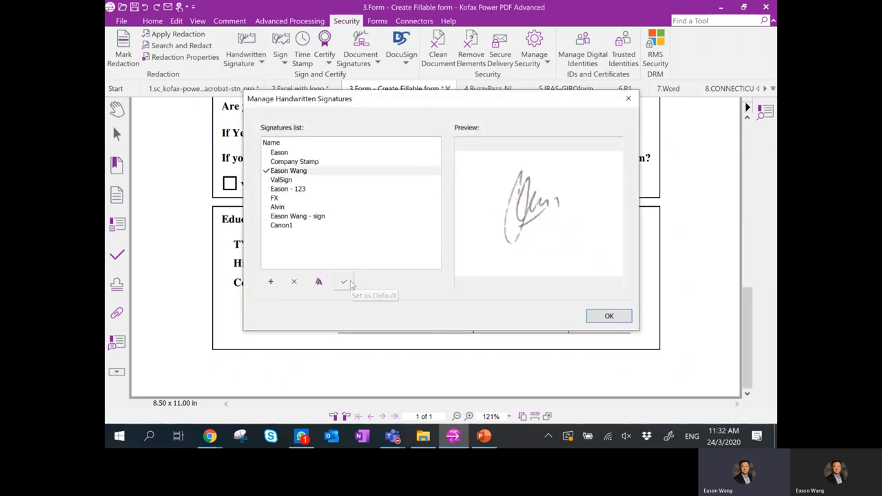
click(607, 317)
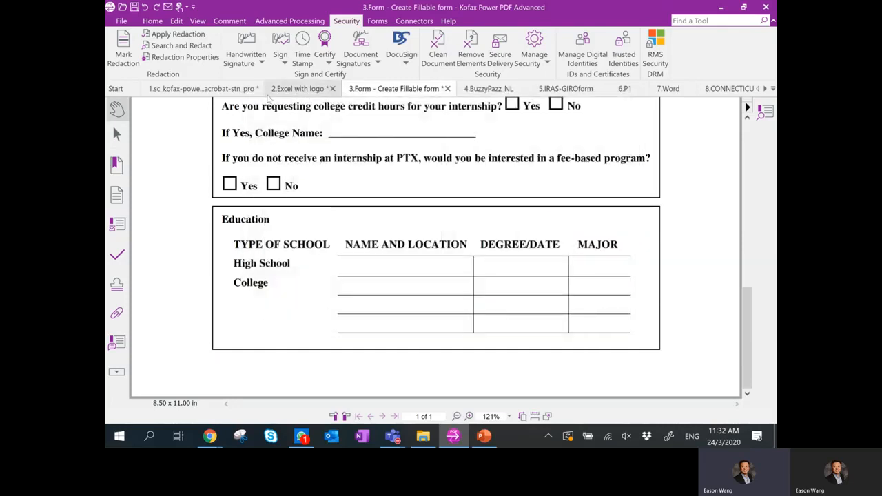
Place the default handwritten signature below College in the Education box, then open 4.BuzzyPazz_NL.
click(246, 43)
drag(228, 301, 348, 388)
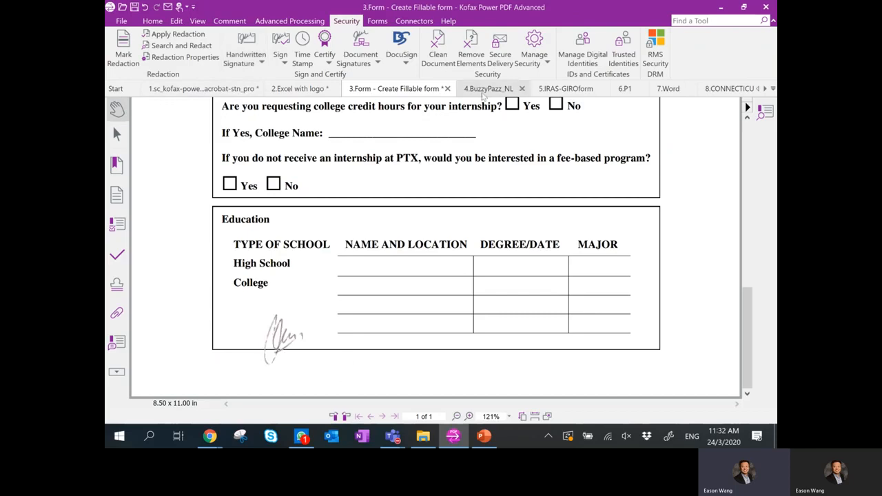
click(485, 90)
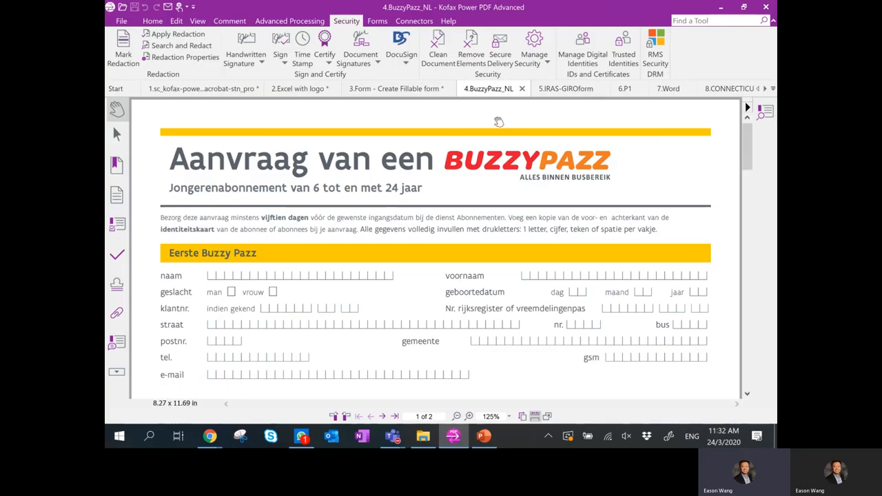
Run FormTyper from the Forms tab on the 4.BuzzyPazz_NL application.
click(377, 21)
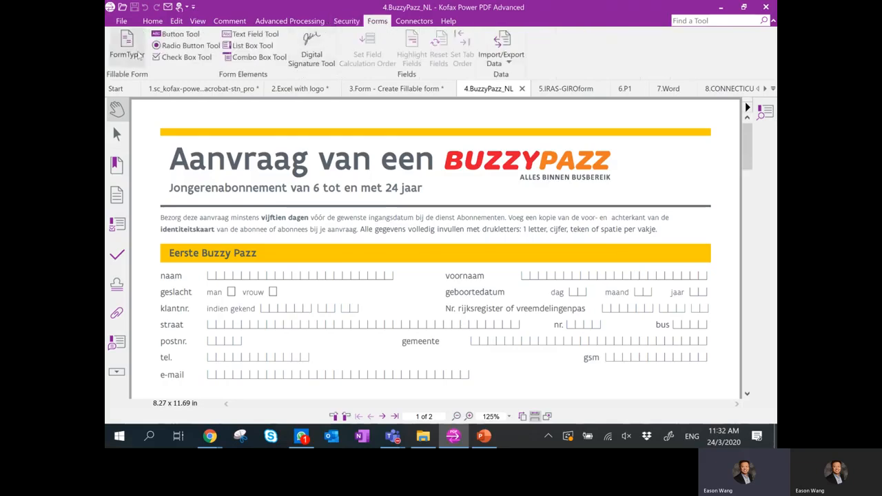
click(118, 51)
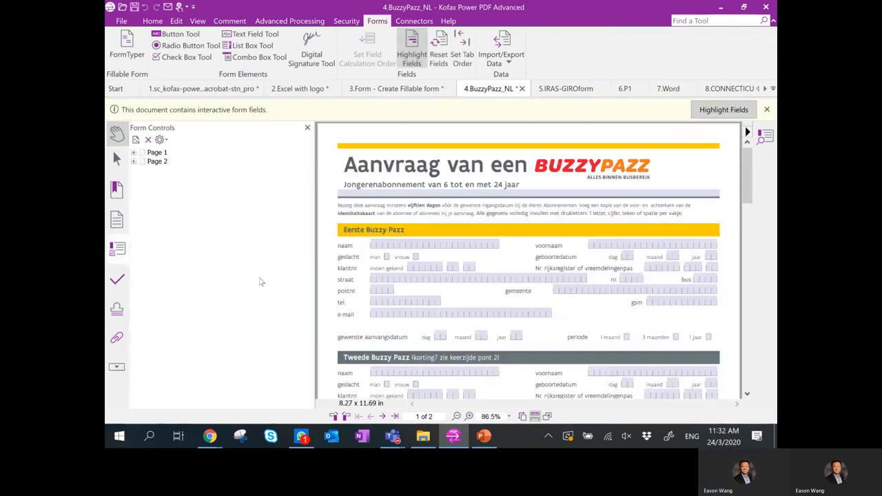
Close the Form Controls pane and enter the applicant's name in the naam field.
click(308, 129)
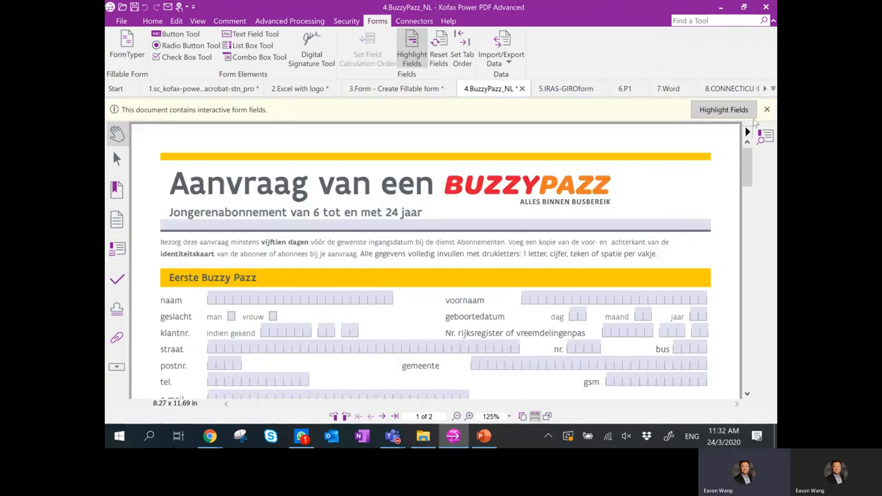
click(214, 277)
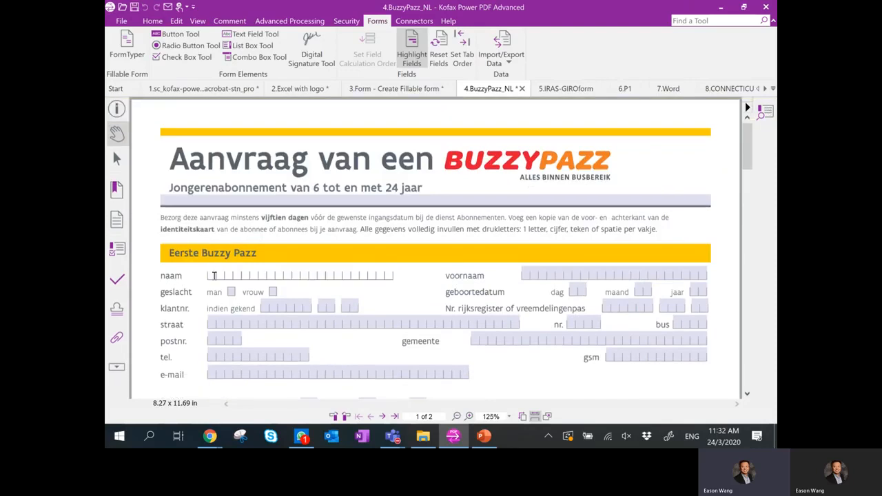
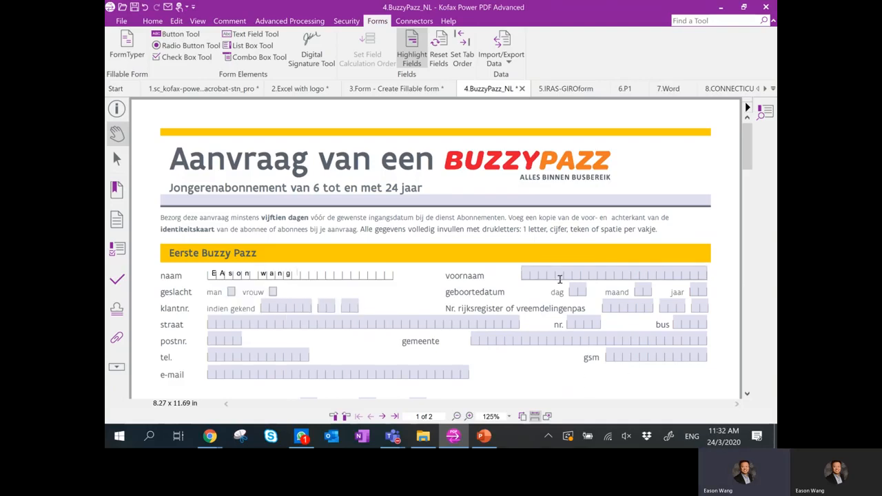
Fill voornaam with a digit string and tick the man checkbox.
click(524, 275)
text(2394729748329749283432)
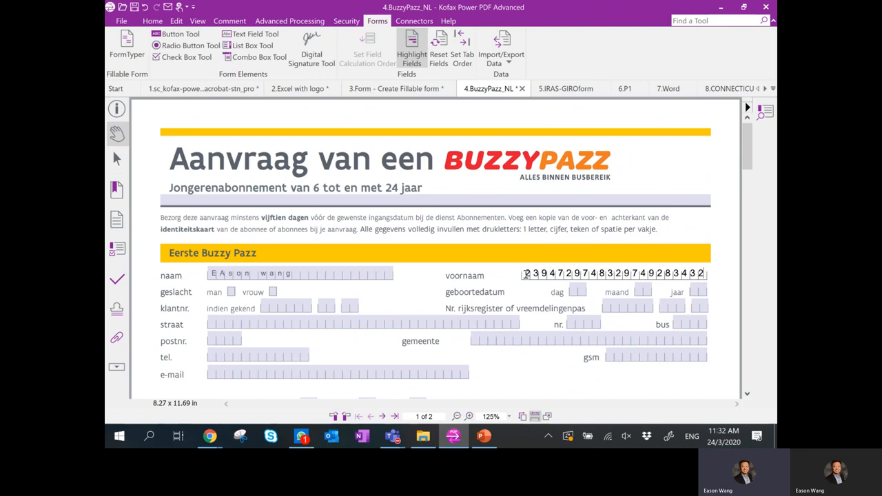
scroll(525, 274, down, 10)
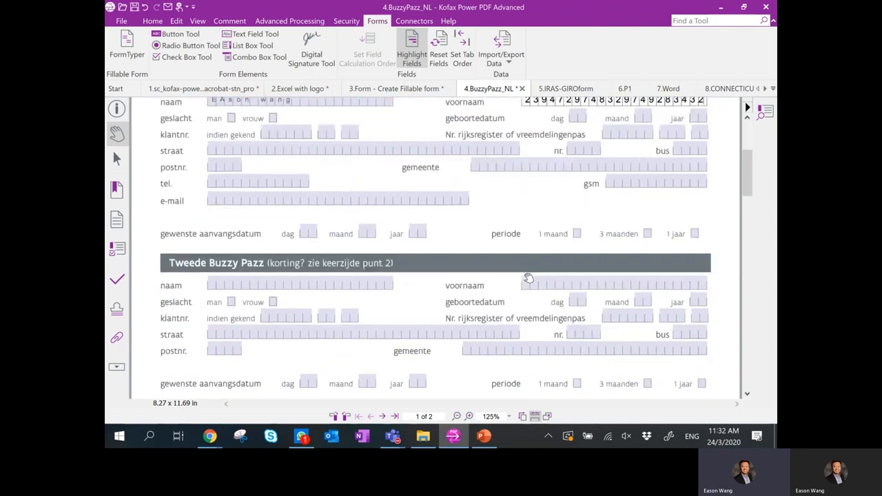
scroll(525, 276, up, 10)
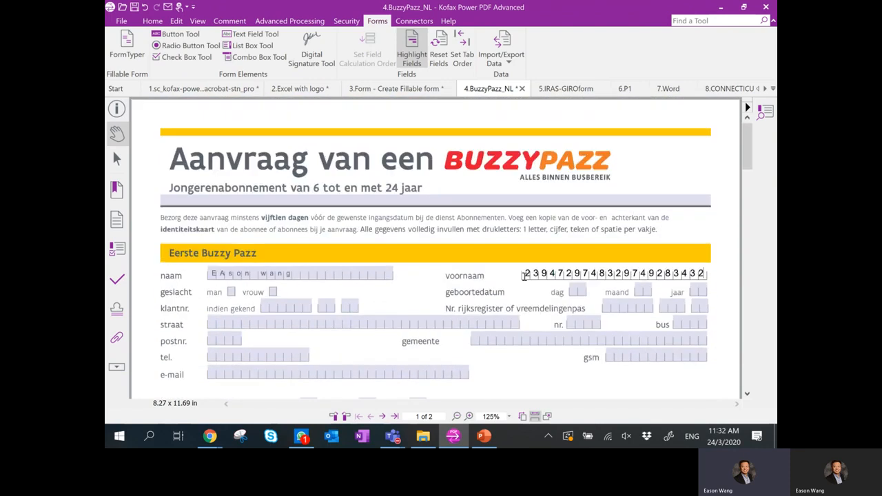
scroll(526, 279, down, 2)
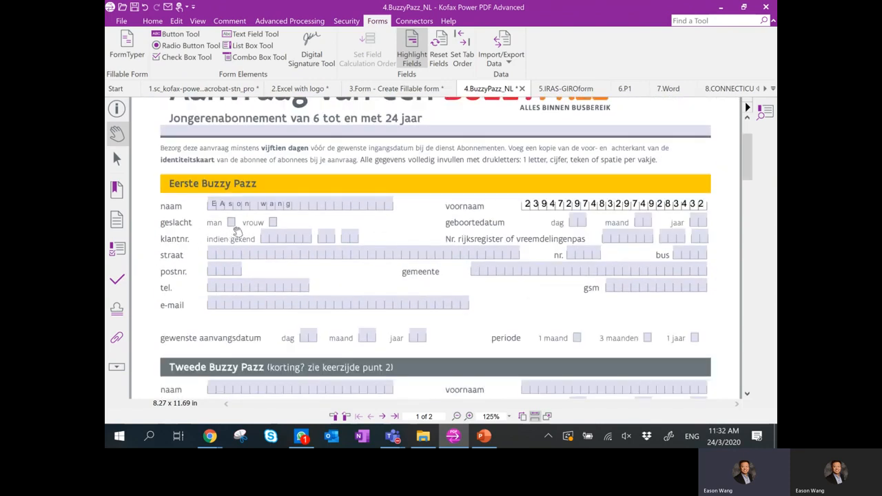
click(230, 223)
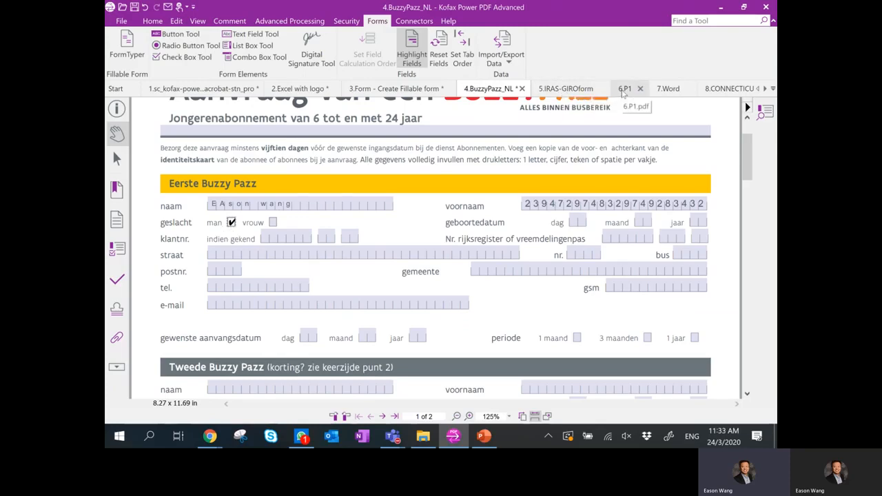
Open 5.IRAS-GIROform and convert it into fillable fields with FormTyper.
click(568, 92)
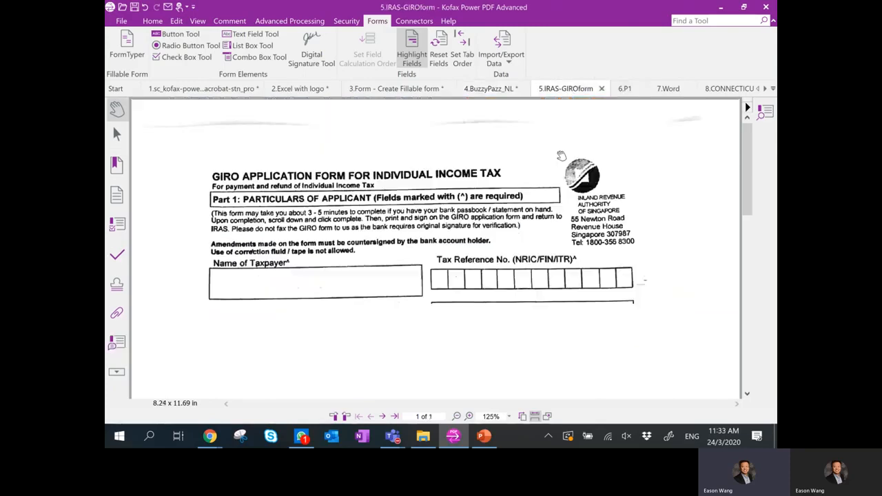
drag(742, 167, 753, 198)
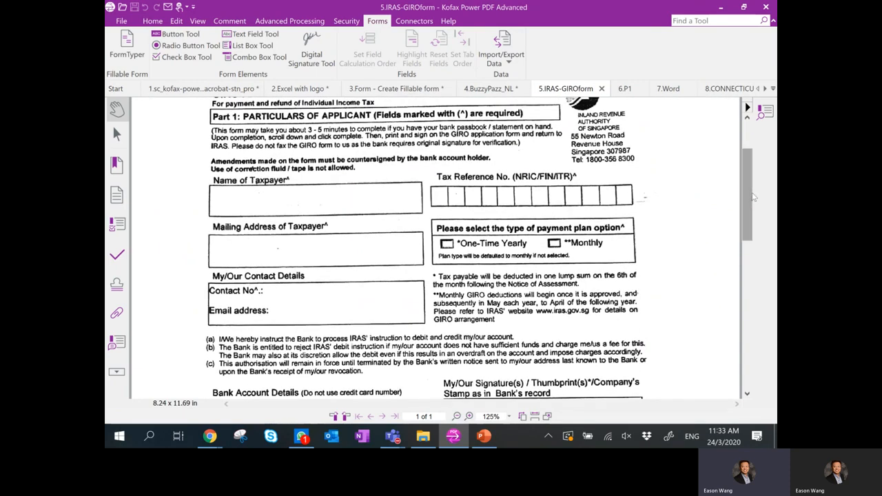
drag(749, 201, 749, 213)
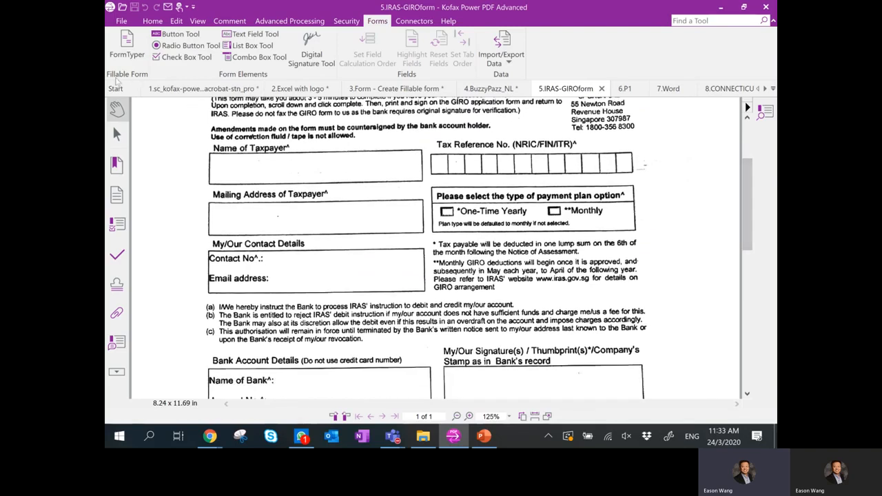
click(124, 55)
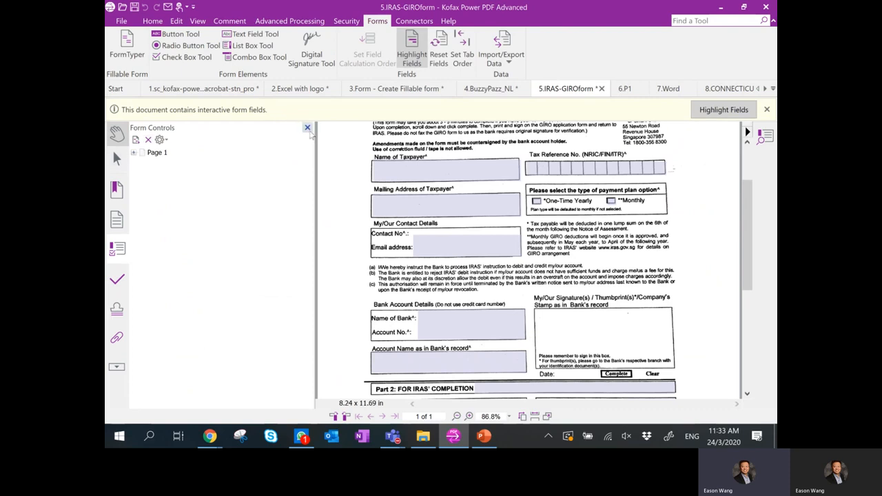
Fill in the taxpayer's name and the tax reference number fields.
click(307, 128)
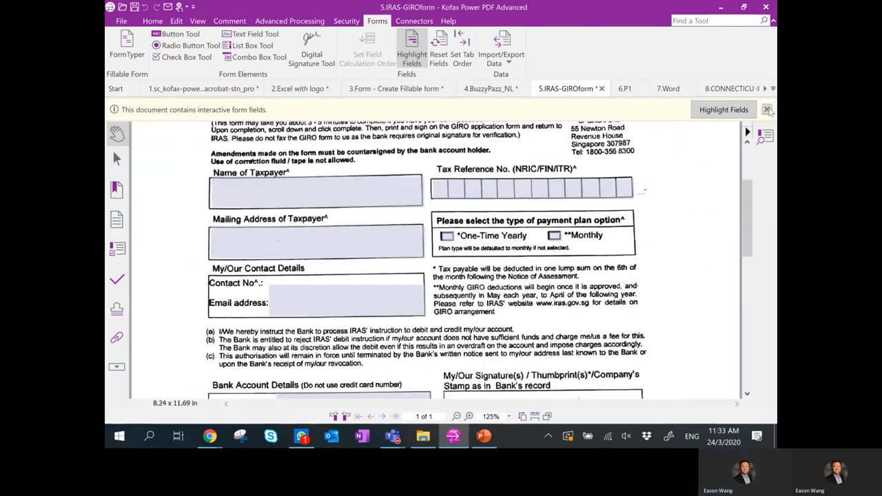
click(241, 169)
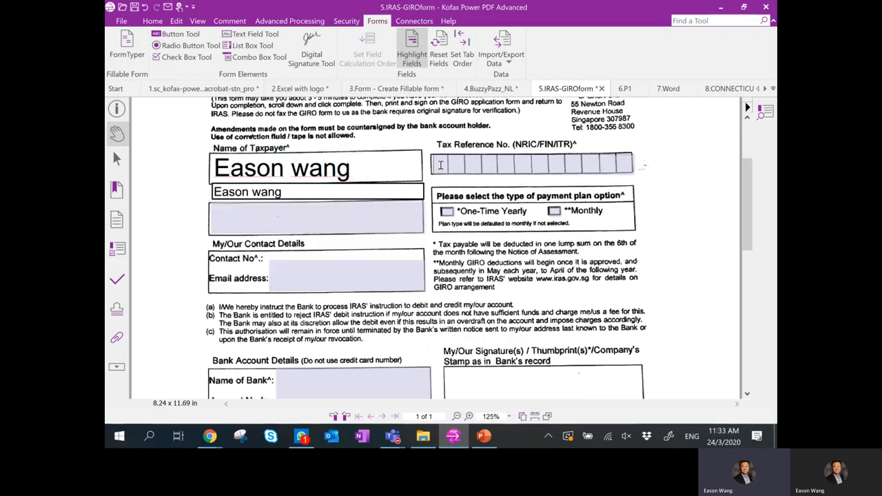
click(441, 166)
text(asdadasdsad)
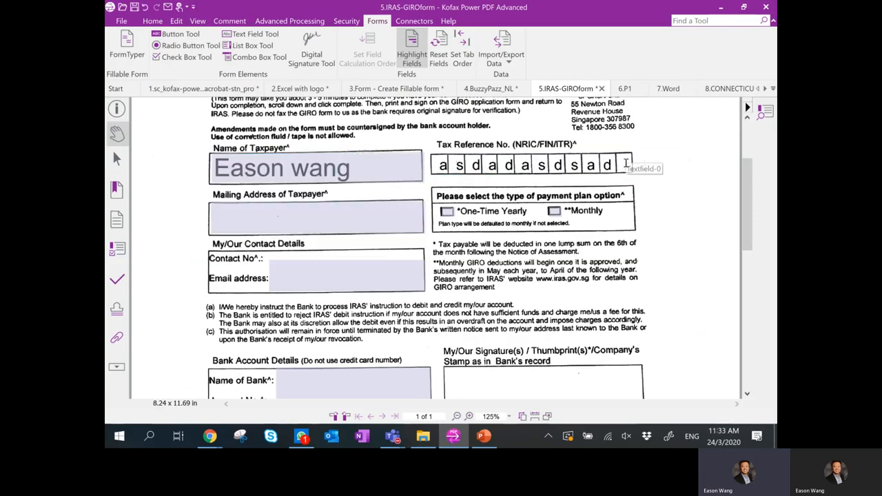
click(630, 94)
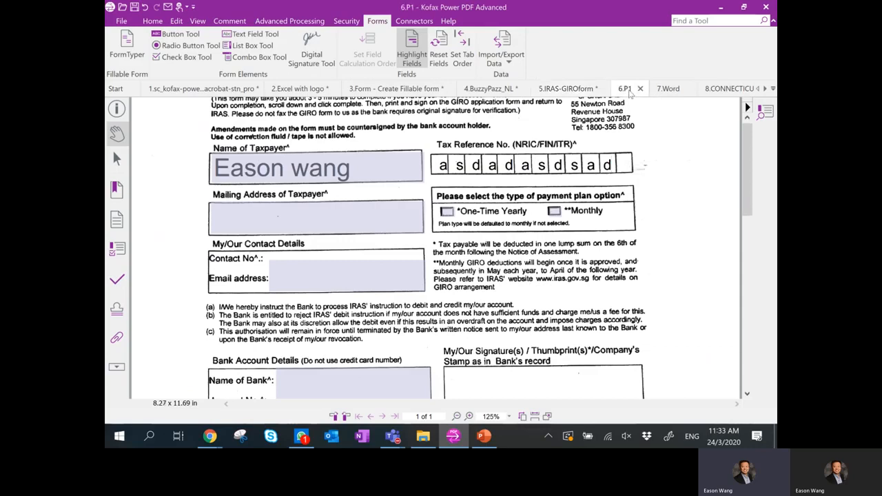
scroll(434, 249, down, 5)
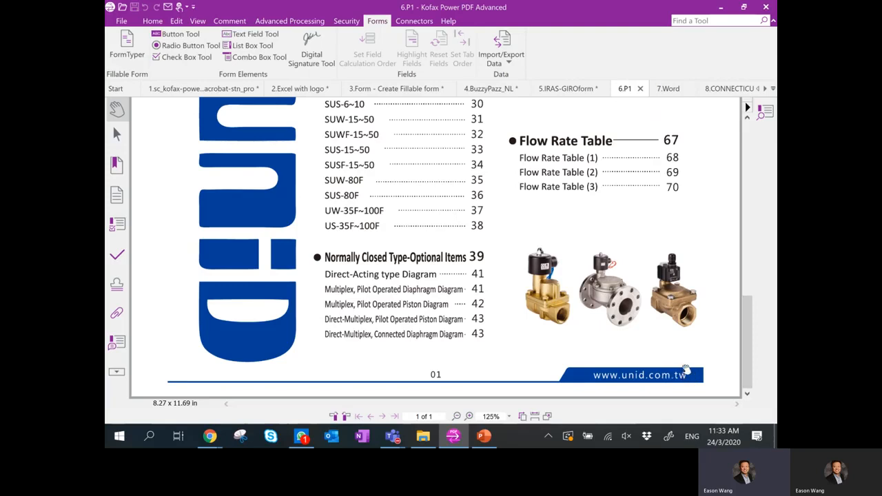
click(176, 20)
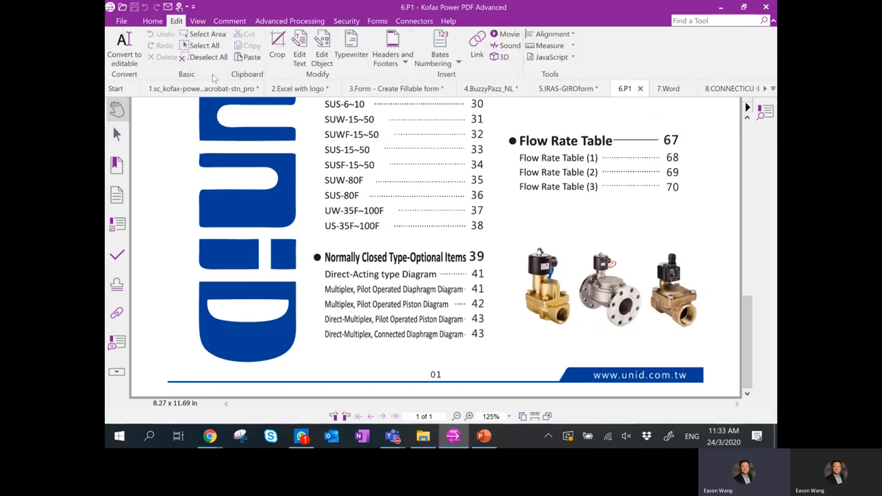
click(322, 58)
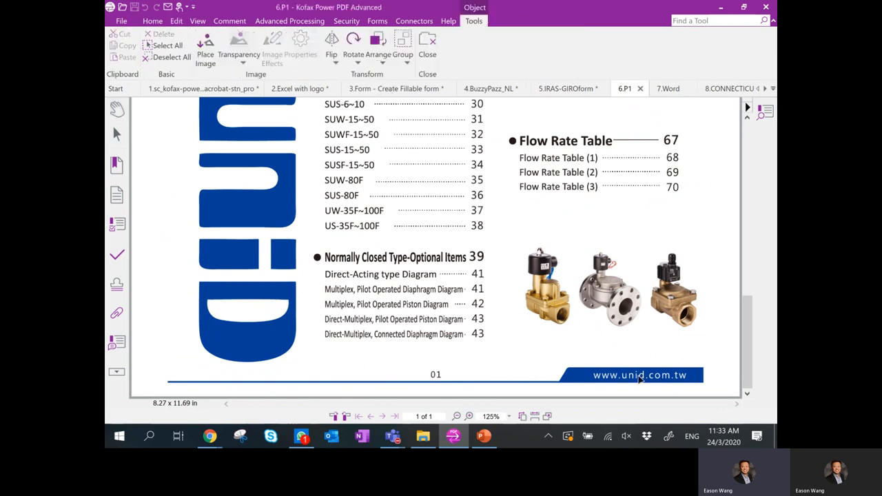
click(639, 376)
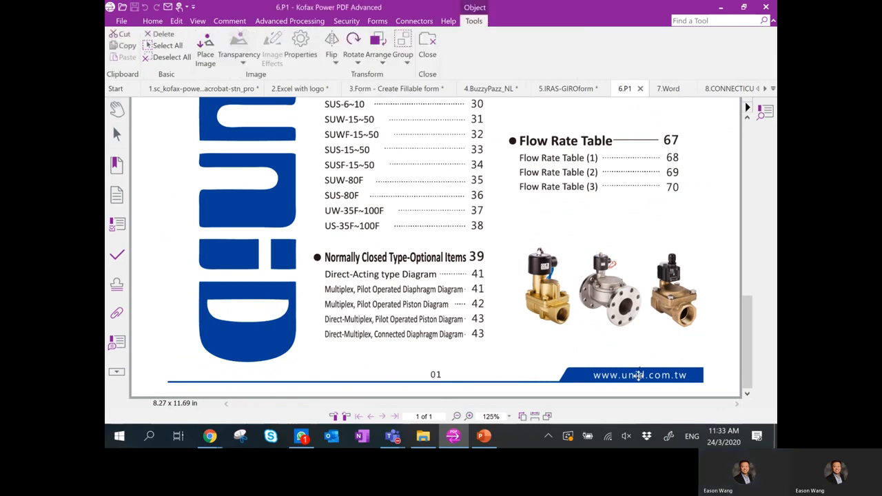
key(Delete)
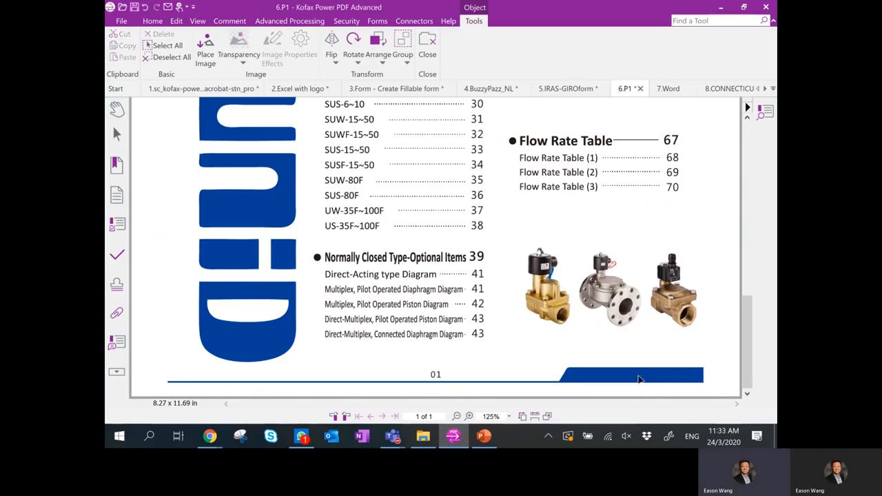
Delete the leftmost valve photo and begin placing a replacement image.
click(558, 307)
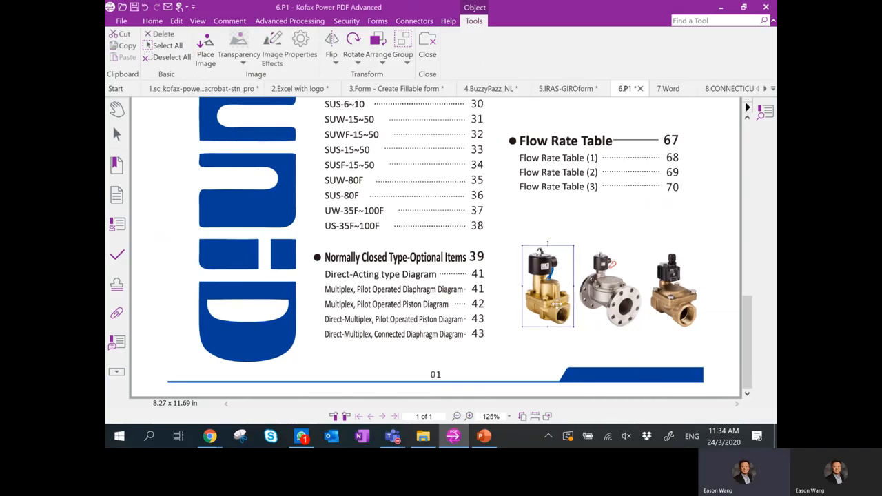
key(Delete)
click(205, 50)
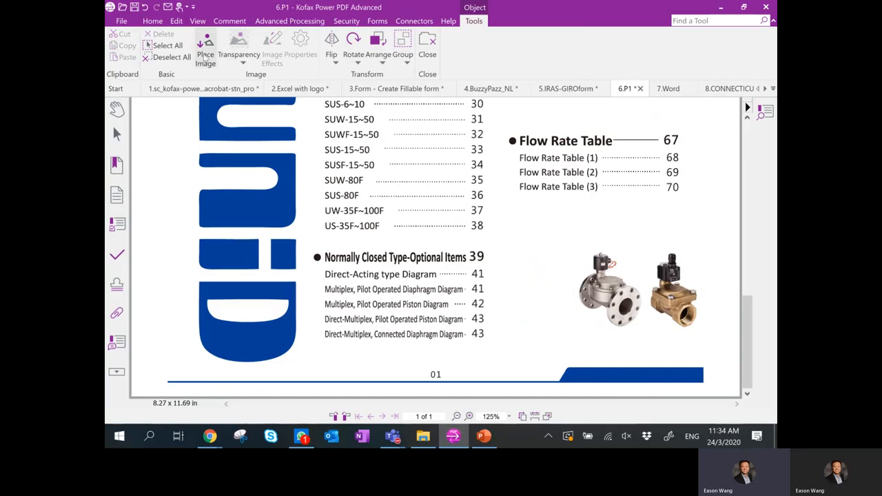
Open the Pipe_Cutting_Machine image with the file type set to All Files.
click(482, 257)
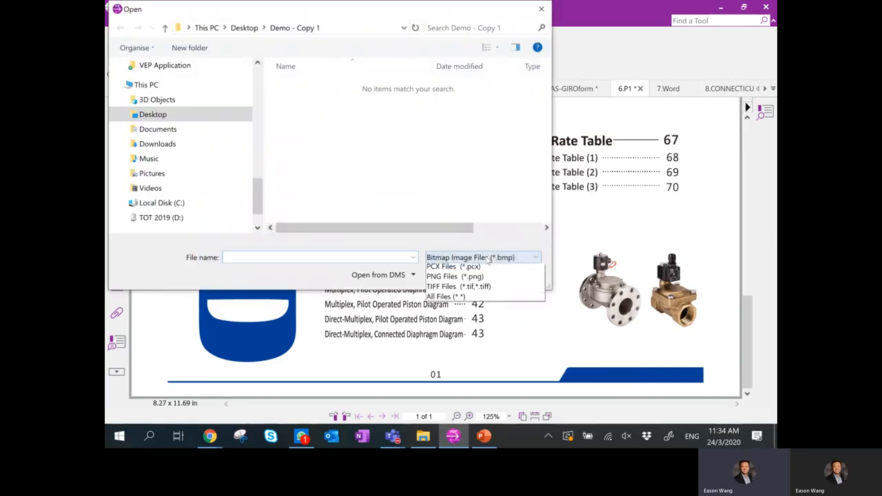
click(472, 339)
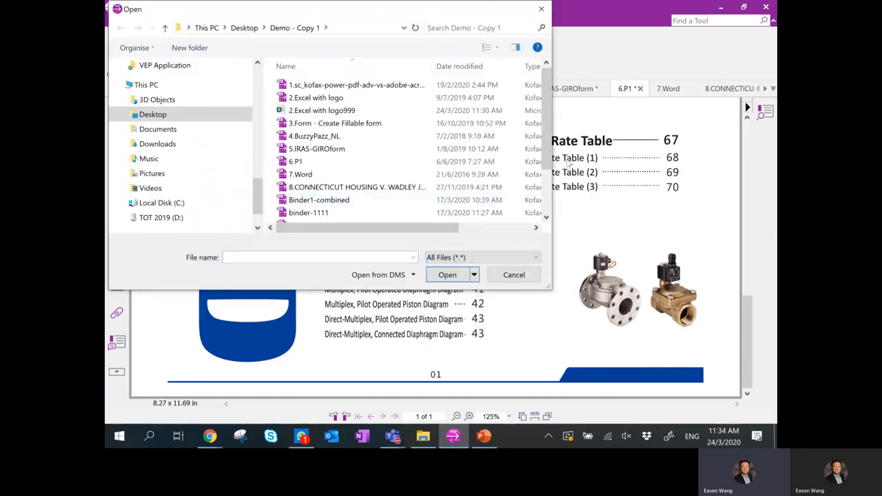
scroll(549, 148, down, 2)
click(324, 190)
click(452, 276)
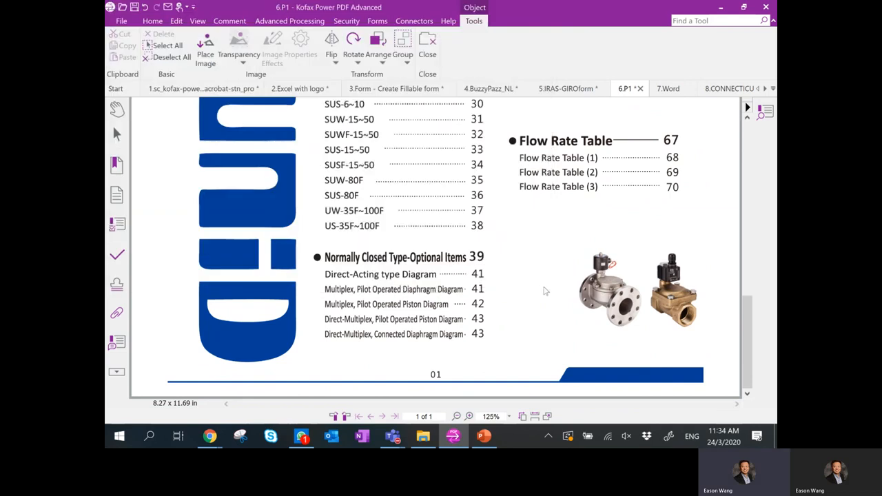
Position the pipe-cutter image beside the two valves, finish editing, and close WhatsApp.
drag(420, 252, 508, 288)
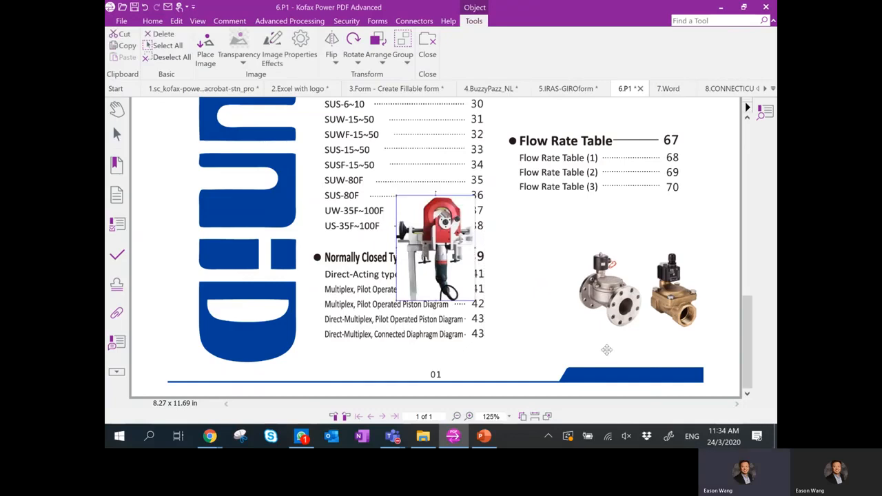
click(618, 346)
click(524, 298)
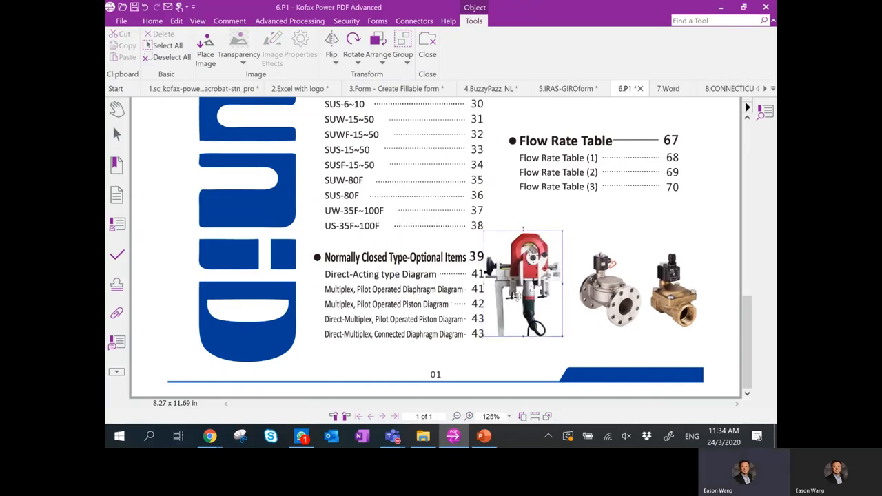
drag(523, 297, 524, 298)
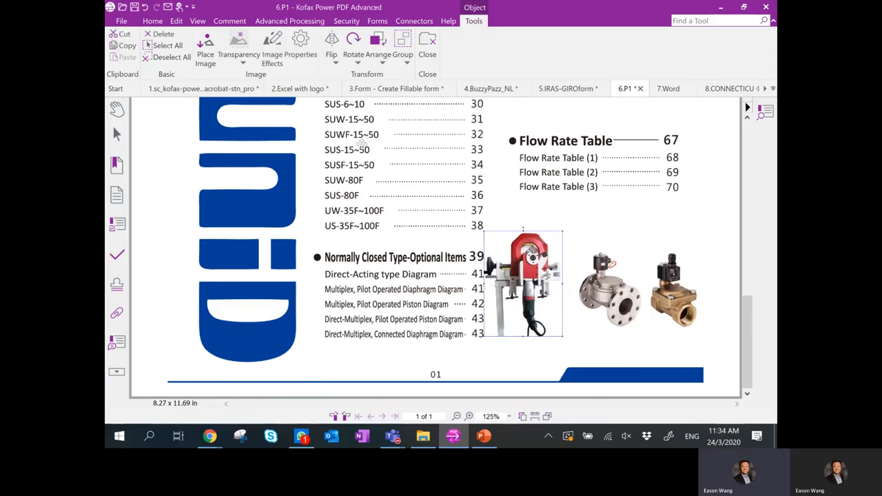
click(427, 59)
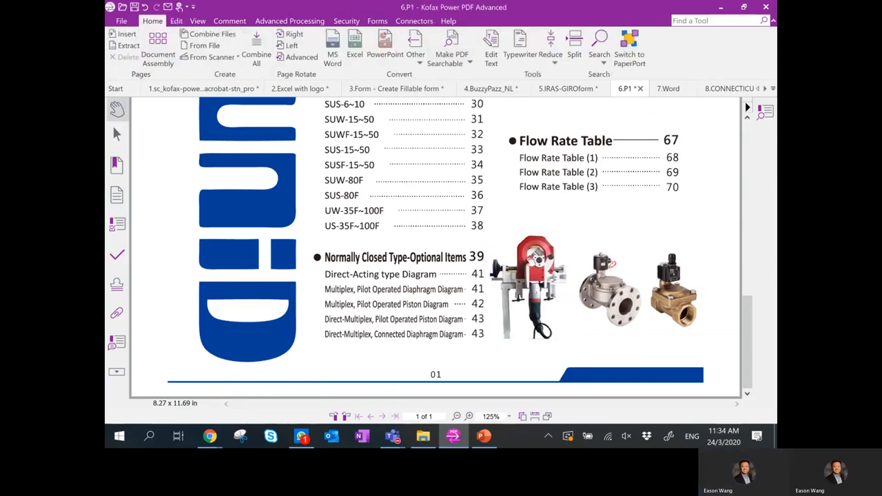
right_click(299, 441)
click(301, 412)
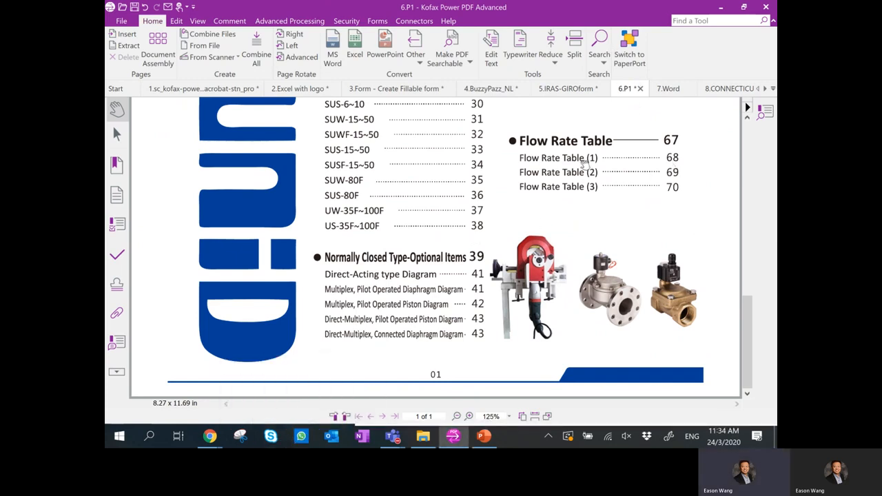
In 7.Word, mark the opening date 'On January 18, 1964' for redaction.
click(669, 90)
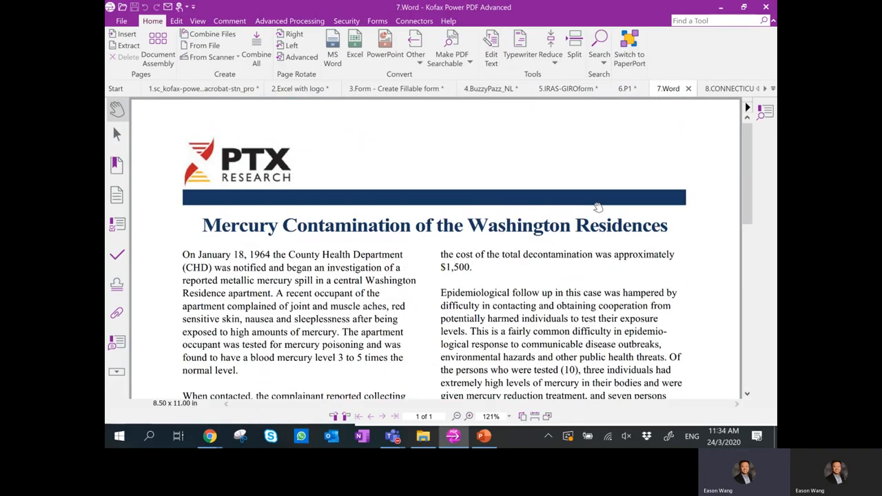
drag(745, 171, 746, 177)
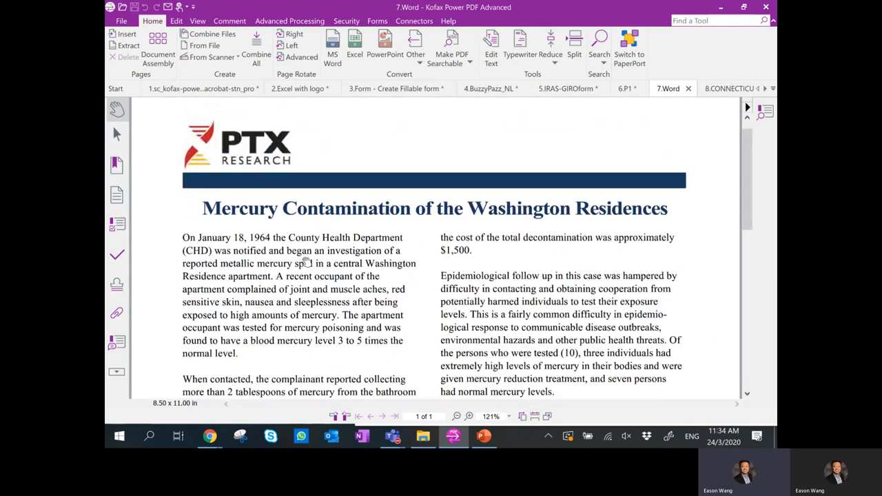
click(354, 23)
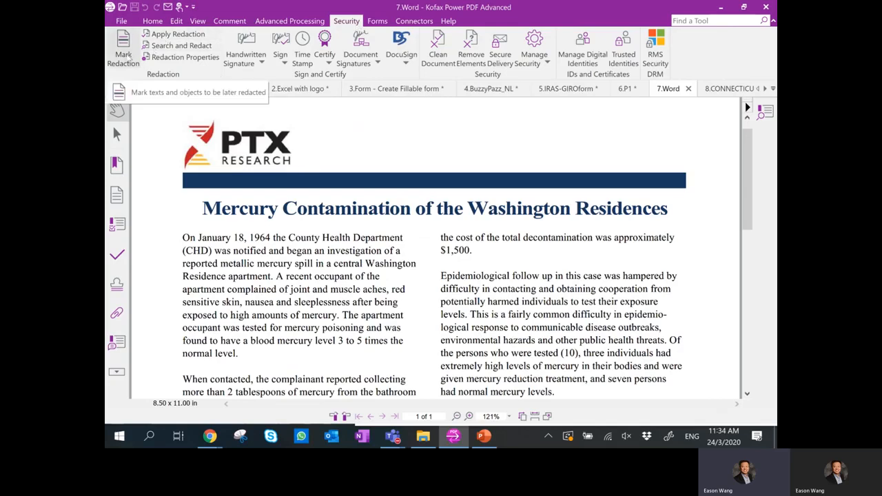
click(124, 55)
drag(166, 217, 273, 243)
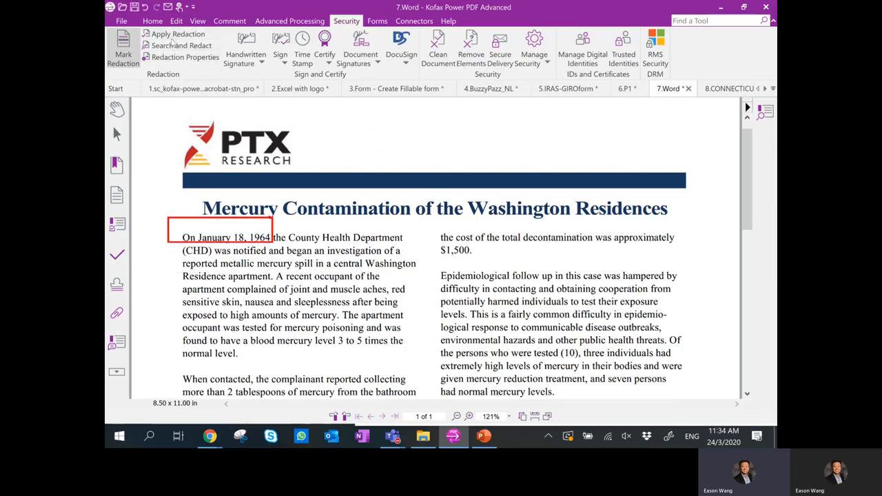
Apply the redaction and remove the additional hidden document elements.
click(175, 35)
click(438, 240)
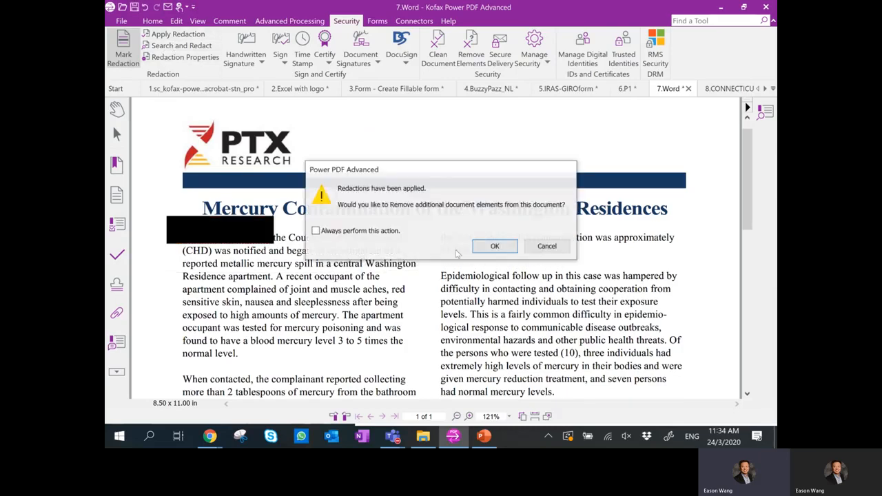
click(490, 247)
click(469, 332)
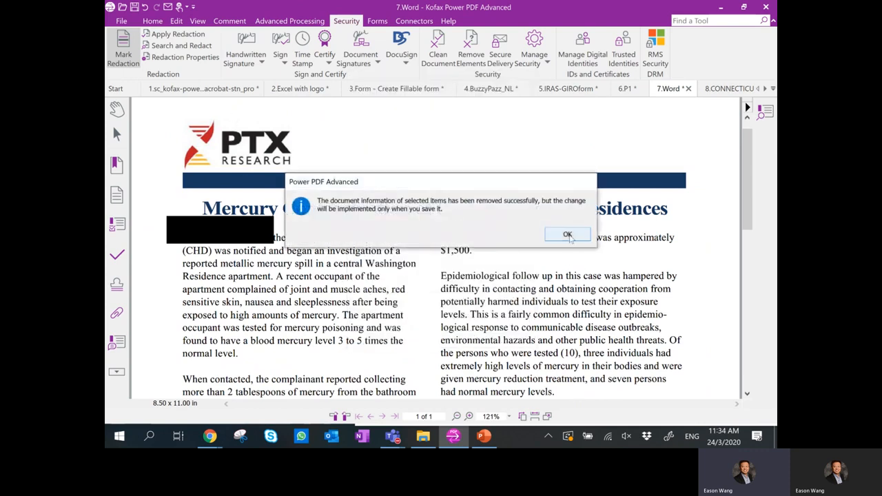
click(567, 235)
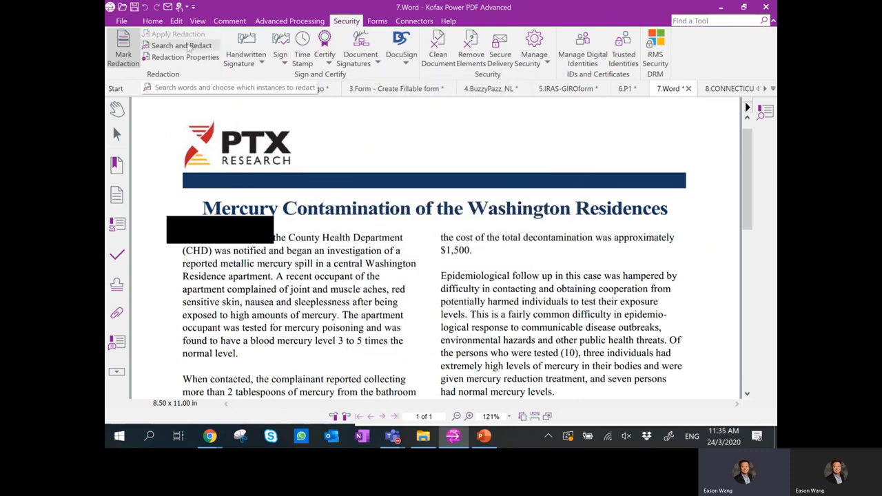
Search for the whole word 'the' and mark all matches for redaction.
click(189, 48)
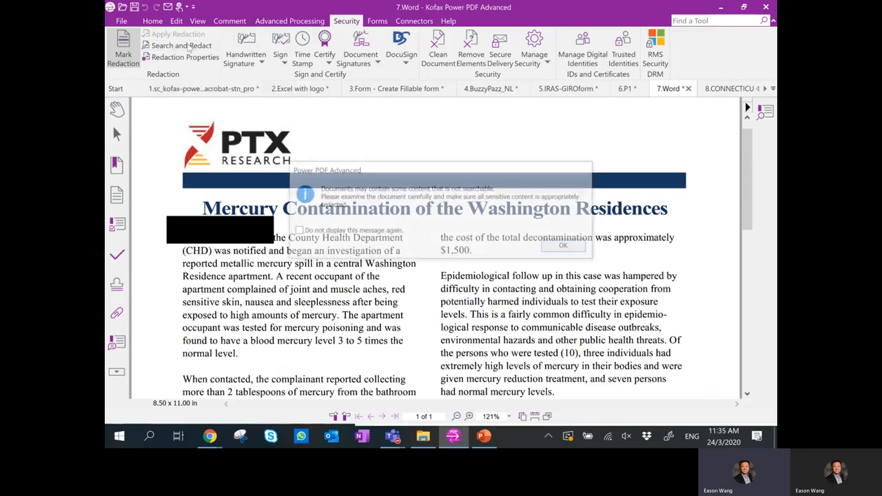
click(583, 251)
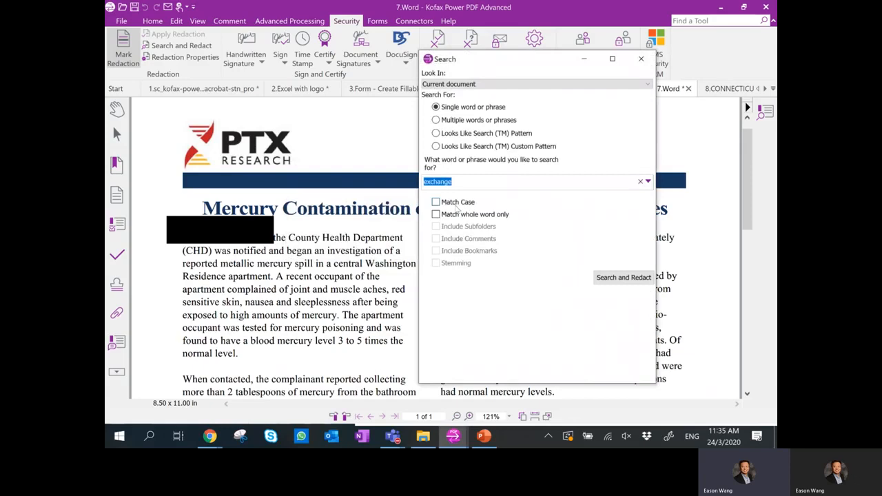
click(458, 215)
text(the)
click(623, 277)
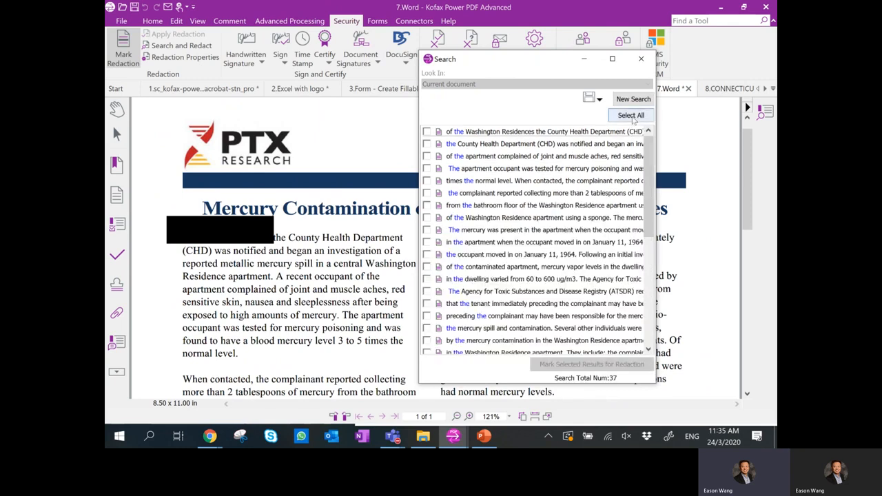
click(579, 367)
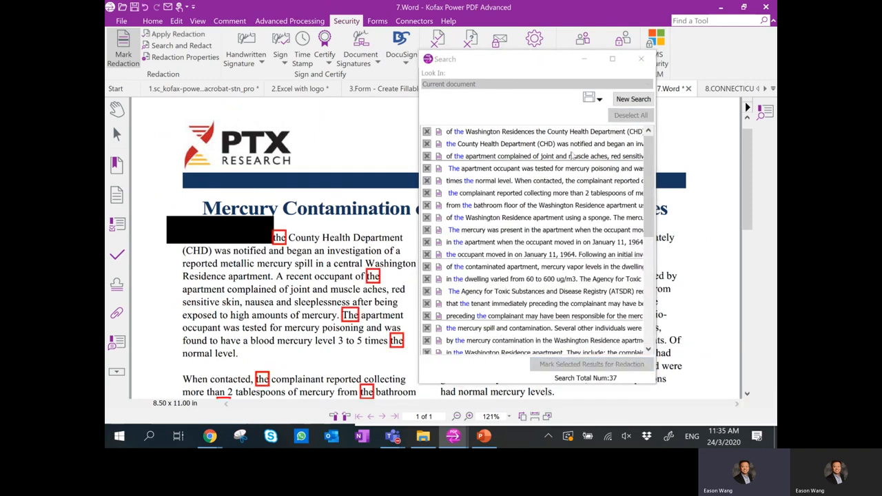
Apply the marked redactions and remove deleted content and metadata.
click(641, 59)
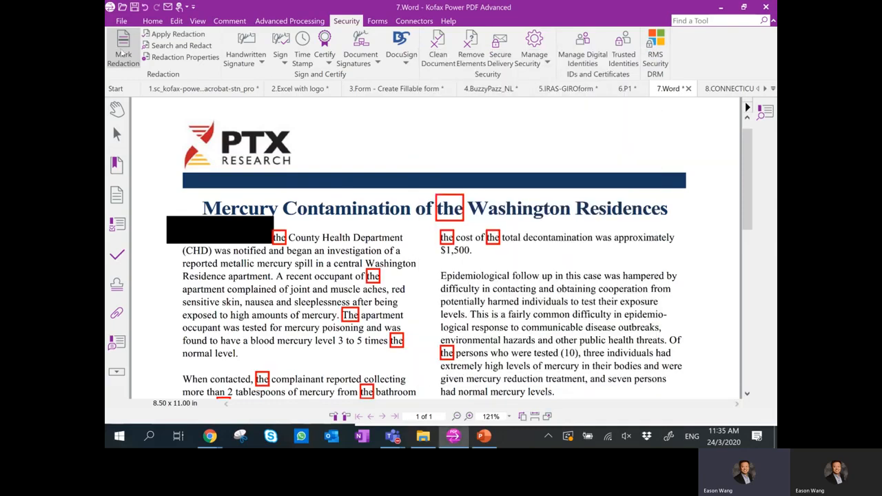
click(178, 34)
click(447, 239)
click(495, 246)
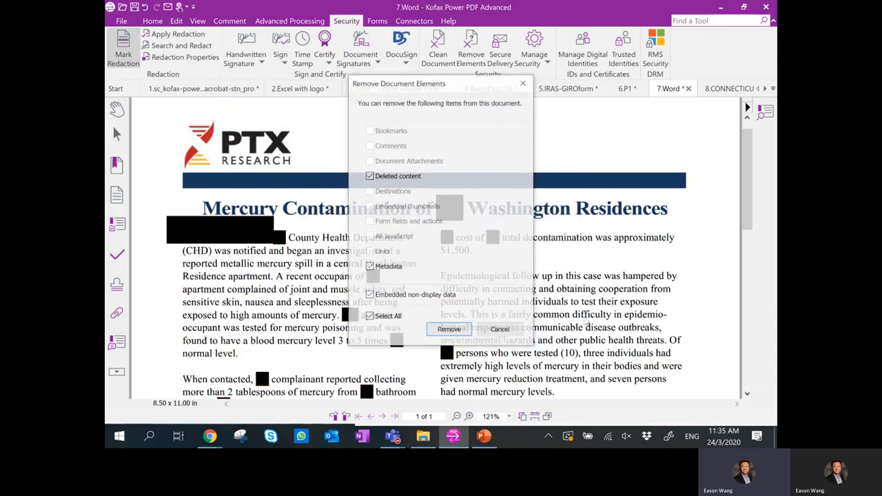
click(449, 330)
click(587, 234)
scroll(348, 236, down, 5)
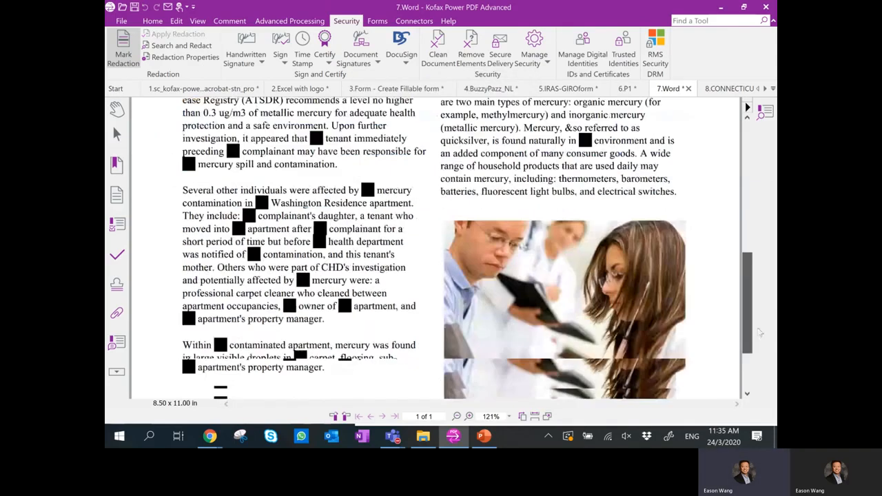
scroll(348, 297, up, 5)
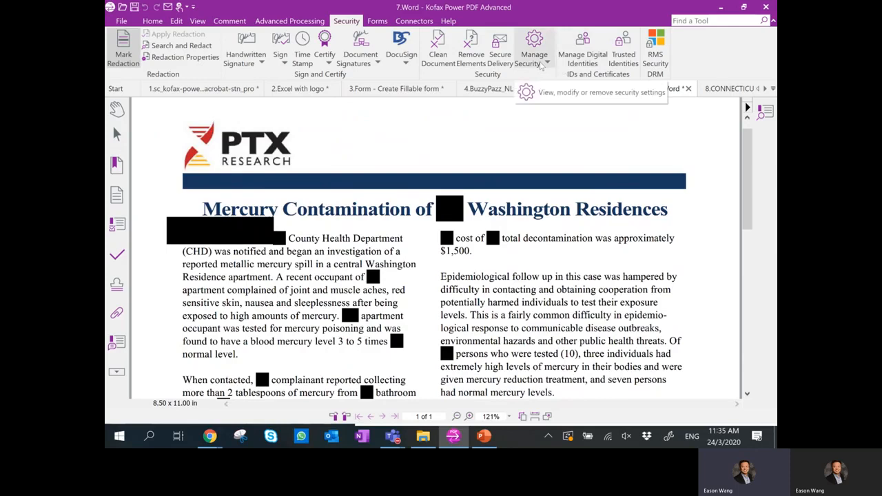
Switch the document's security method to Password Security with a permissions password required.
click(542, 64)
click(545, 74)
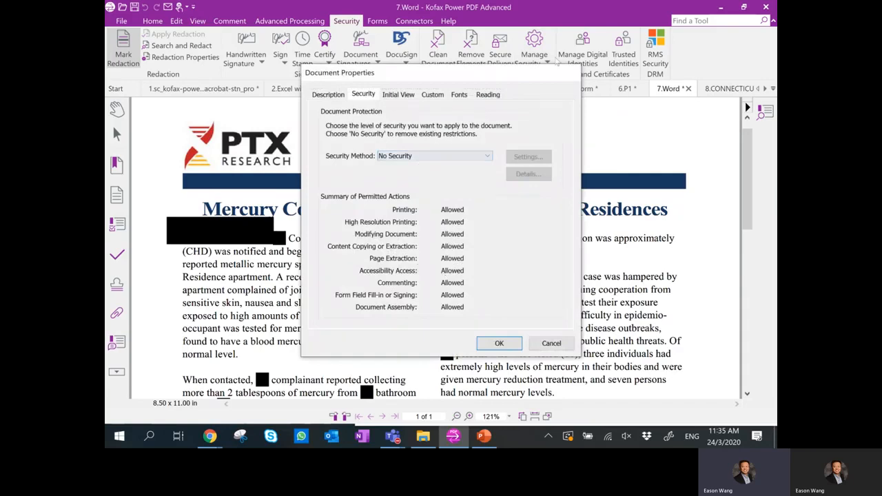
click(434, 168)
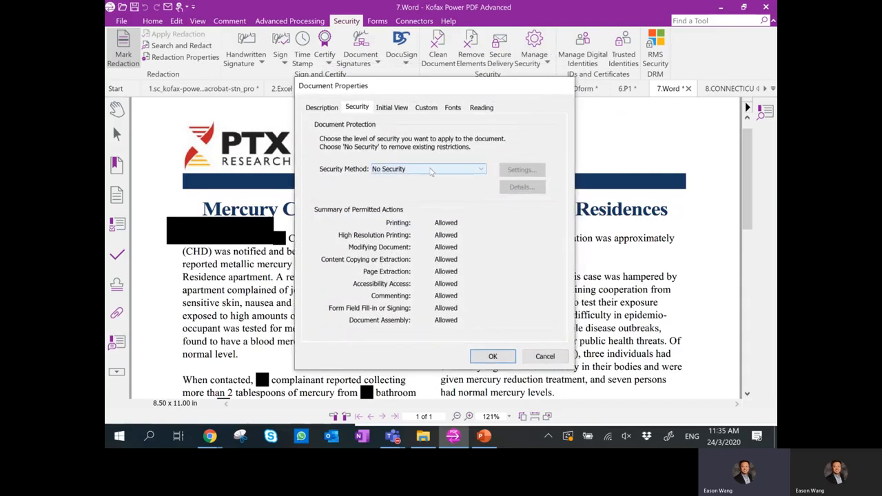
click(434, 187)
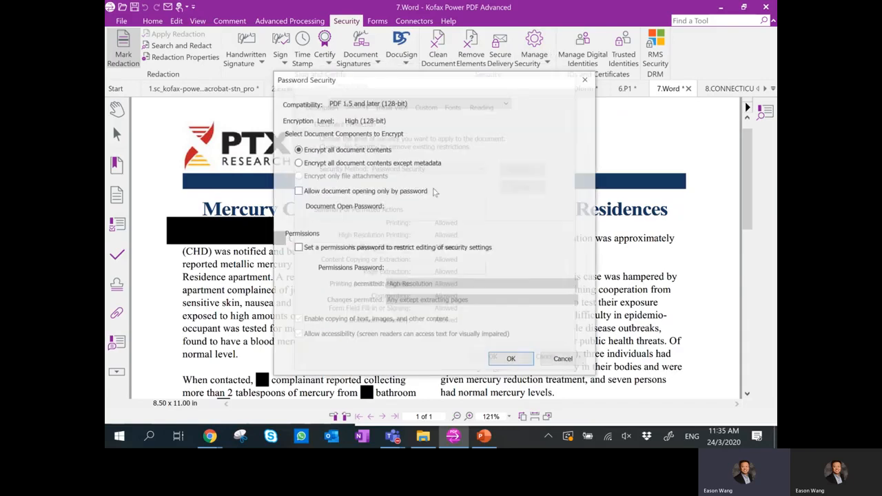
click(438, 246)
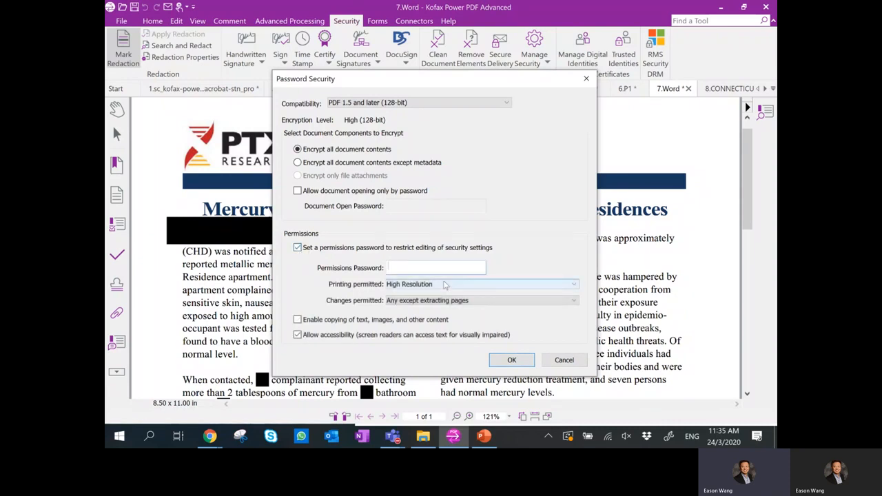
Set Printing and Changes to None, enter the permissions password, and apply the security.
click(486, 286)
click(483, 292)
click(471, 305)
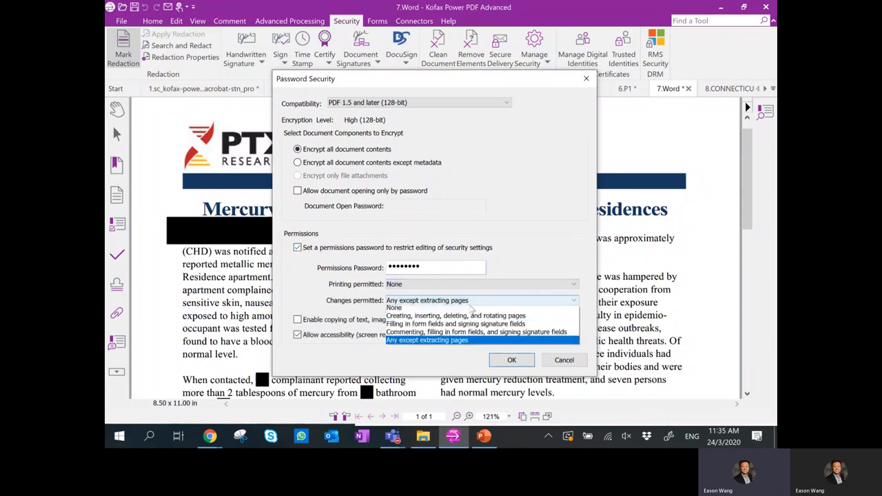
click(476, 311)
click(511, 360)
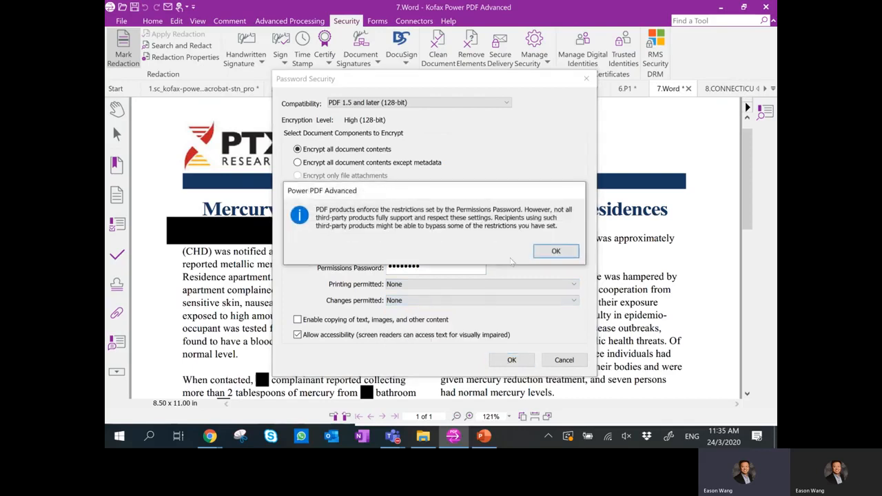
click(541, 255)
text(1234567)
text(8)
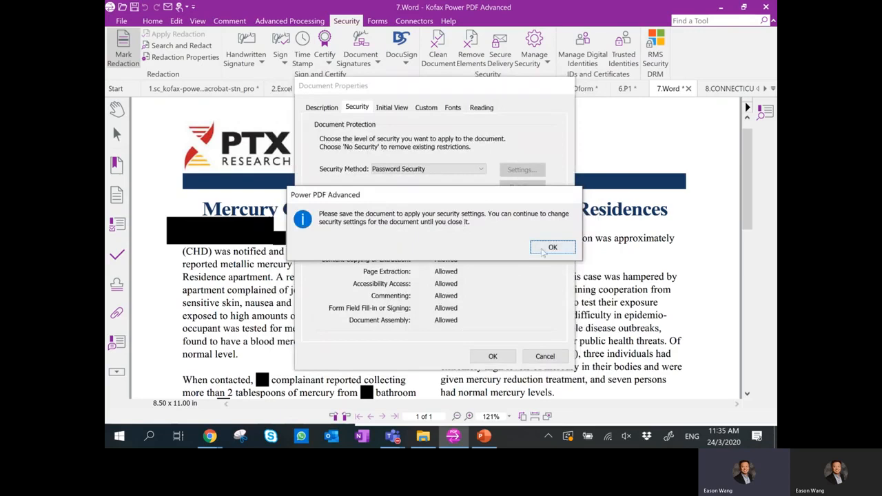
click(543, 248)
click(484, 357)
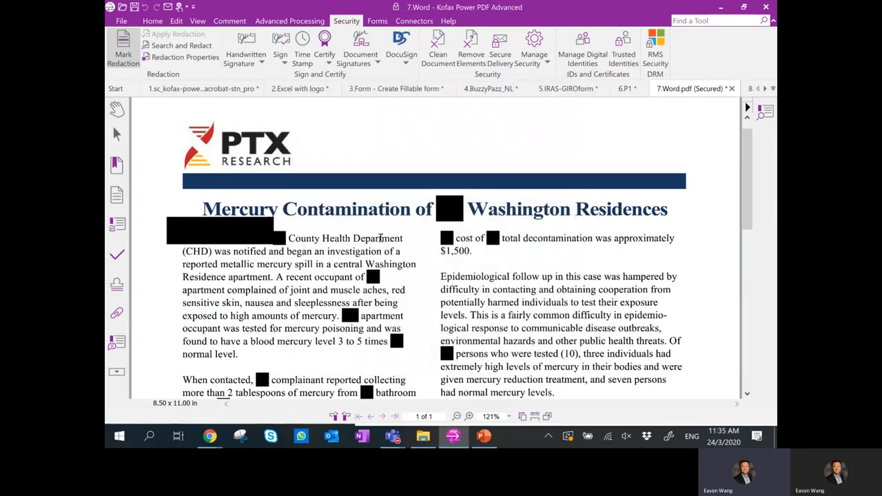
Save a copy of the secured PDF to the Desktop under the name demo-locked123.
click(121, 24)
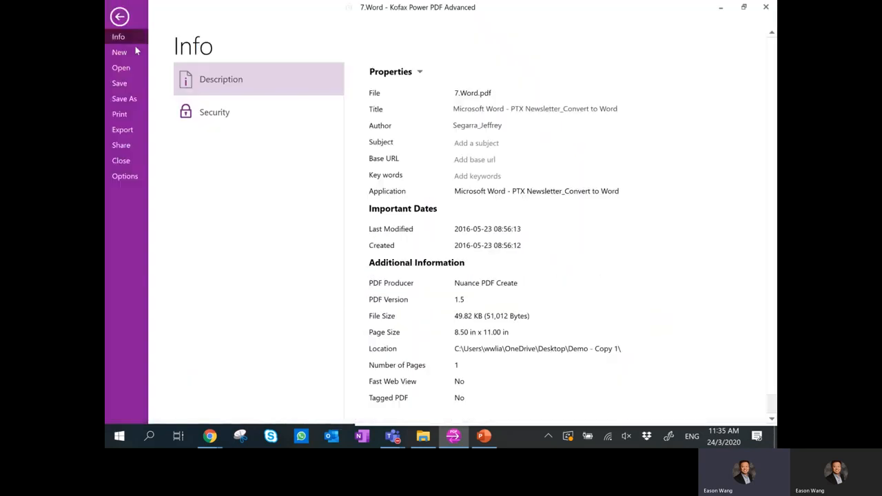
click(124, 98)
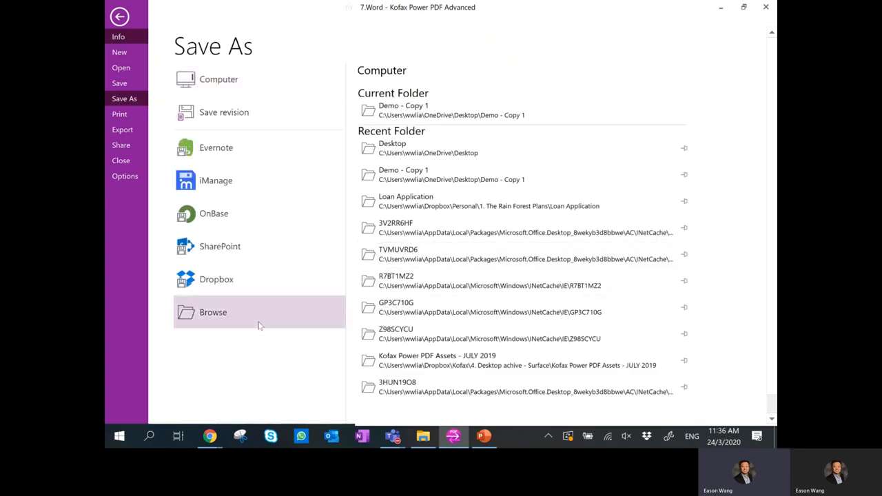
click(259, 326)
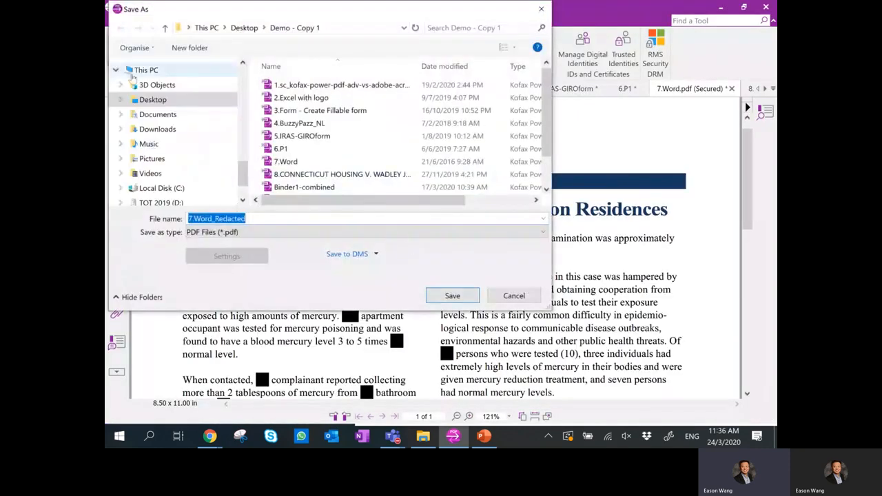
click(148, 100)
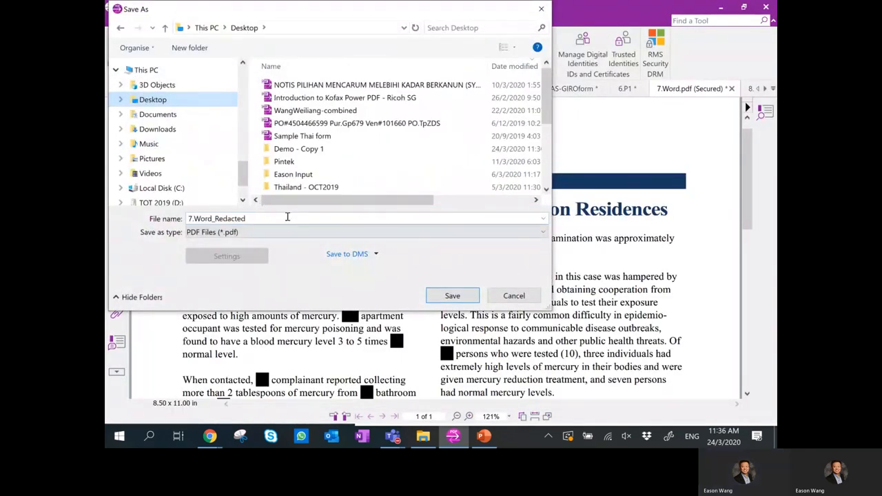
click(299, 217)
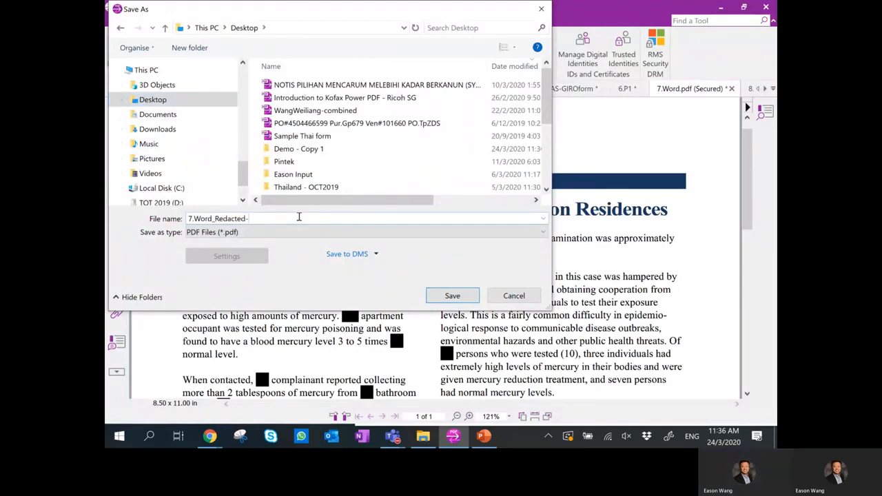
text(-lcoked)
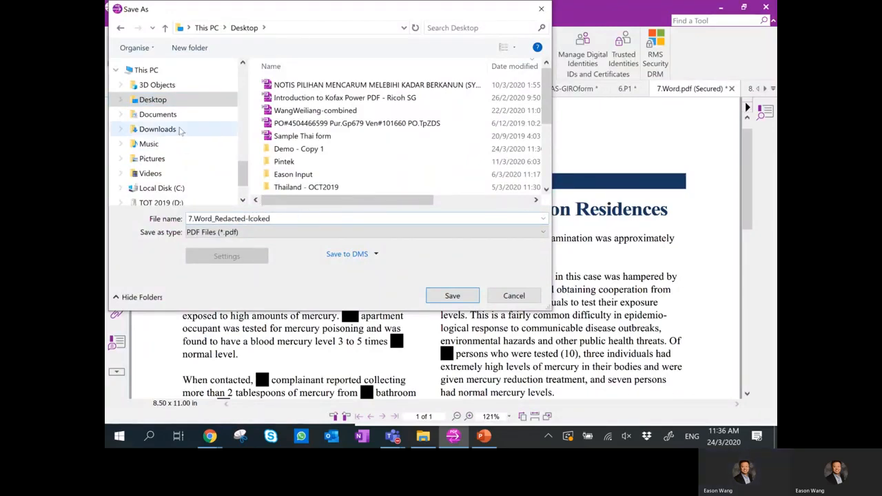
key(ctrl+a)
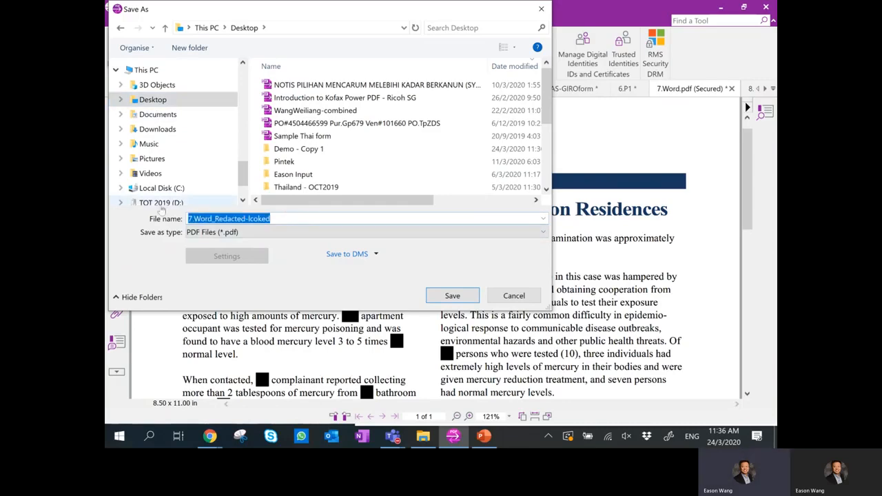
text(demo-lco)
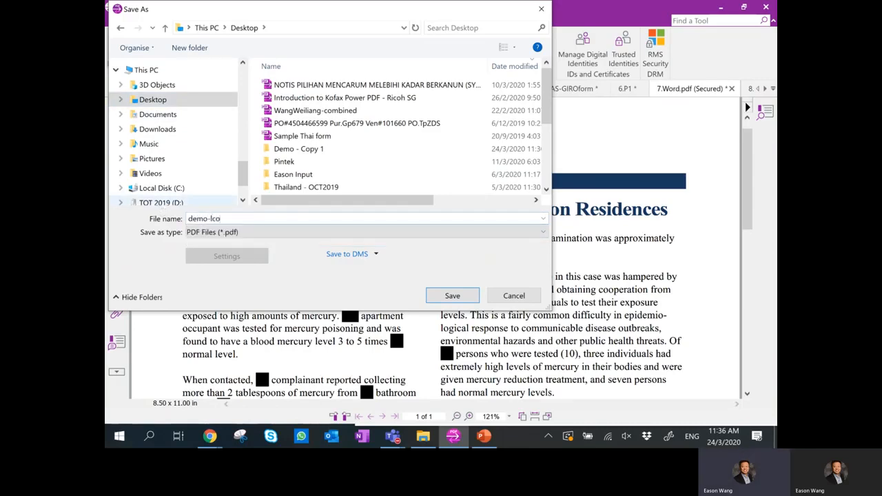
text(keocked123)
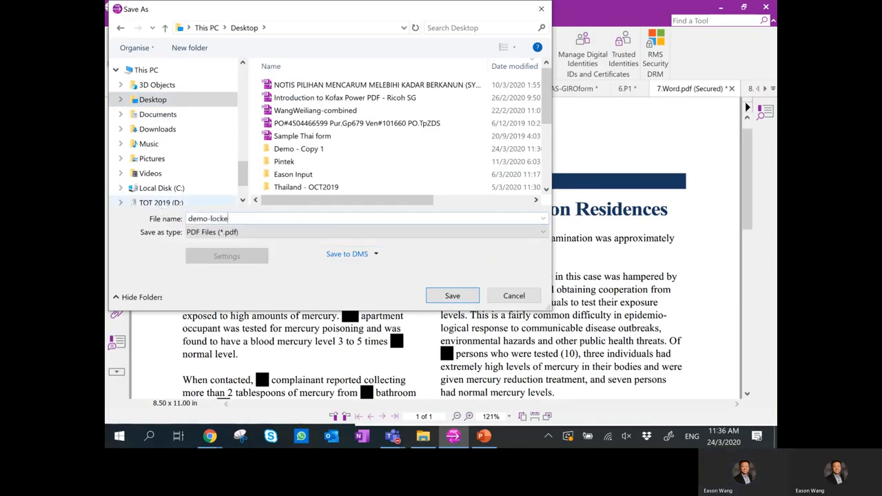
click(452, 296)
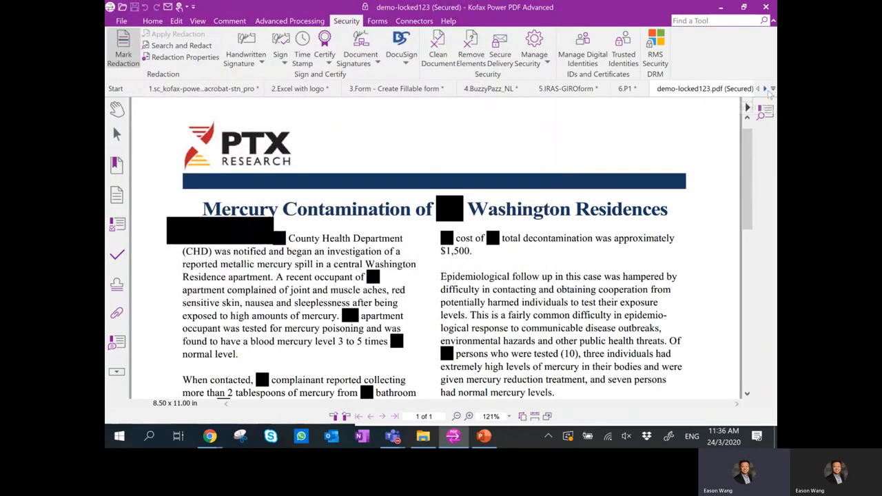
Close the demo-locked123 tab, reopen it from Recent Documents, and fit it to width.
click(766, 91)
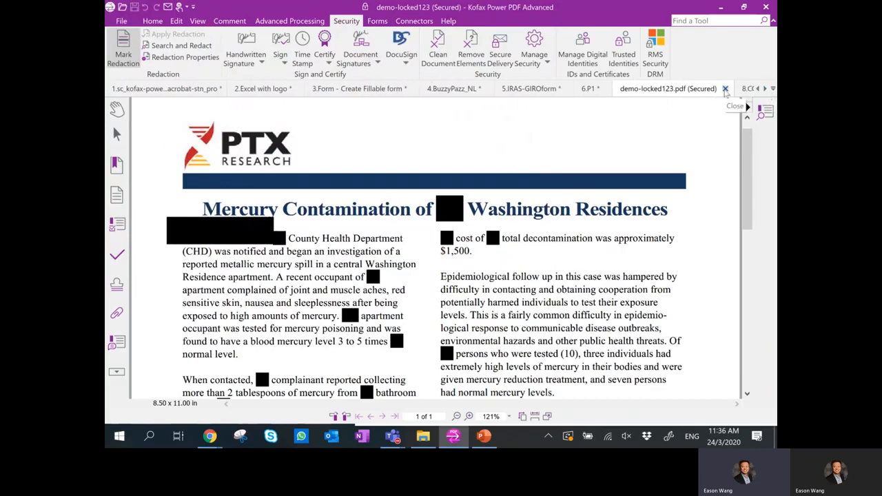
click(725, 89)
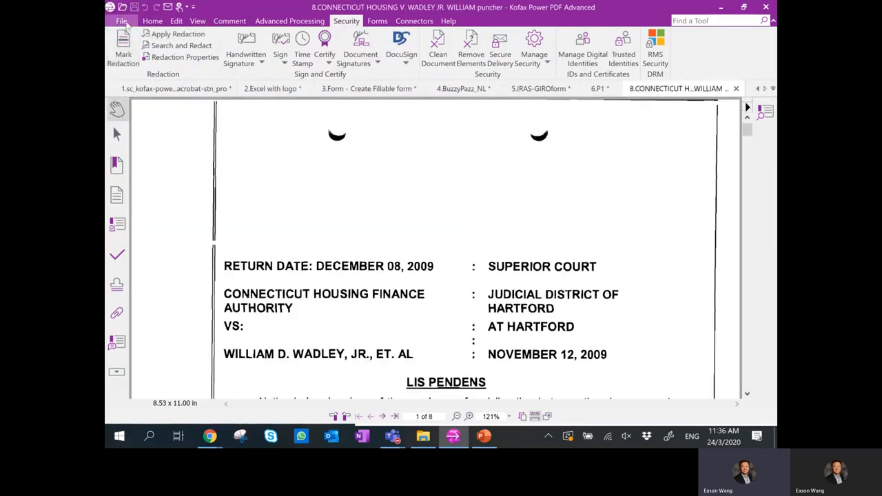
click(121, 21)
click(123, 68)
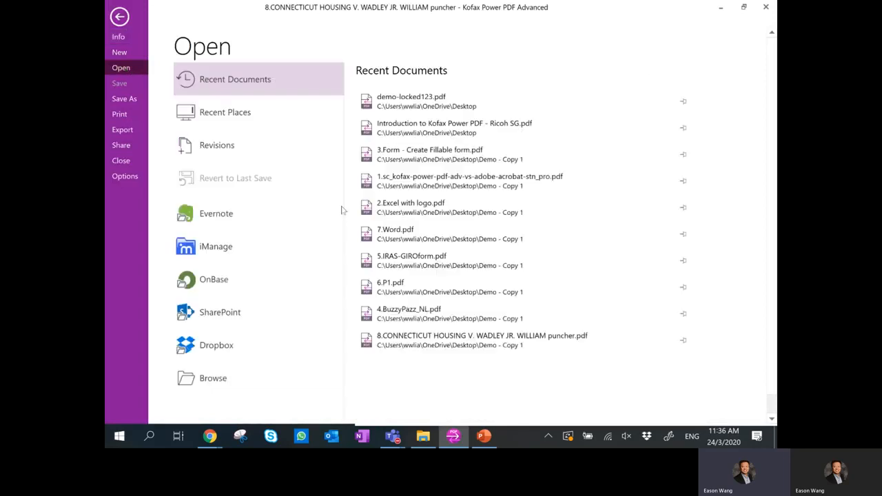
click(429, 108)
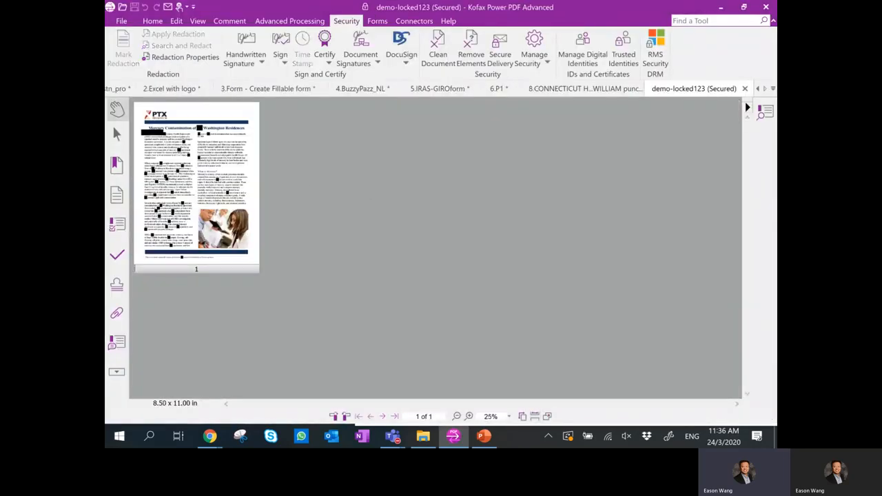
click(536, 418)
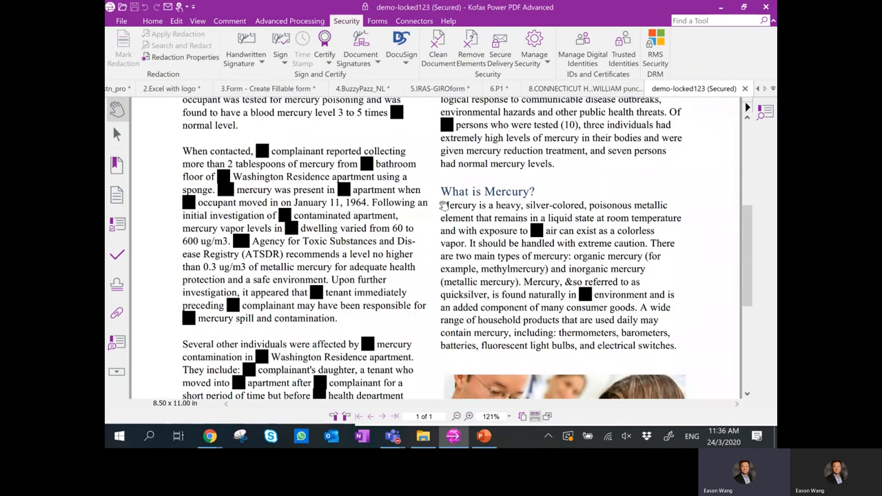
scroll(368, 239, up, 5)
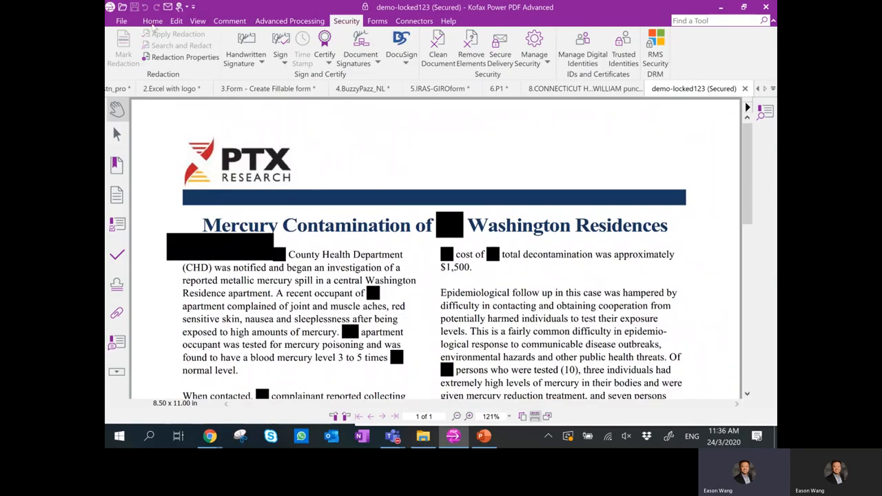
click(153, 20)
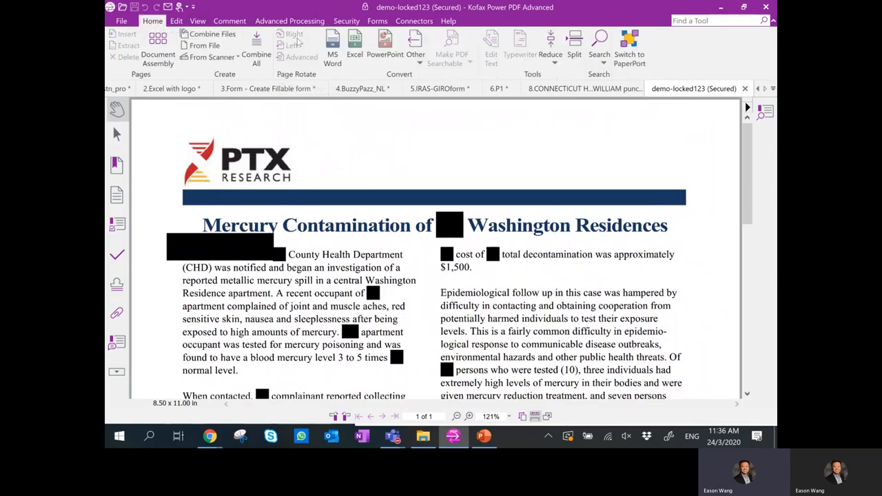
click(333, 47)
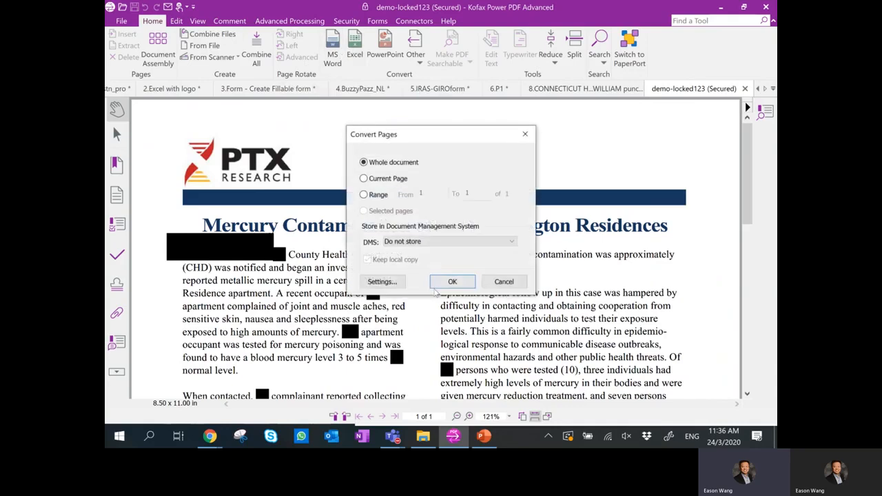
click(448, 286)
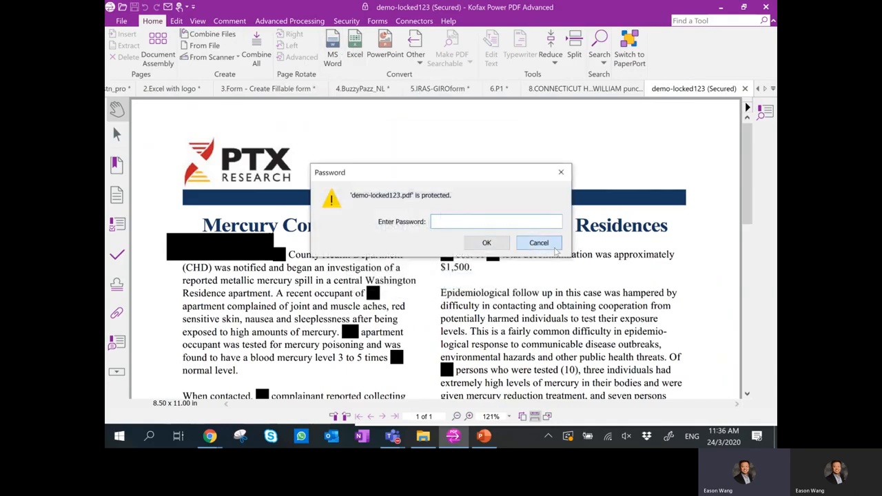
click(545, 244)
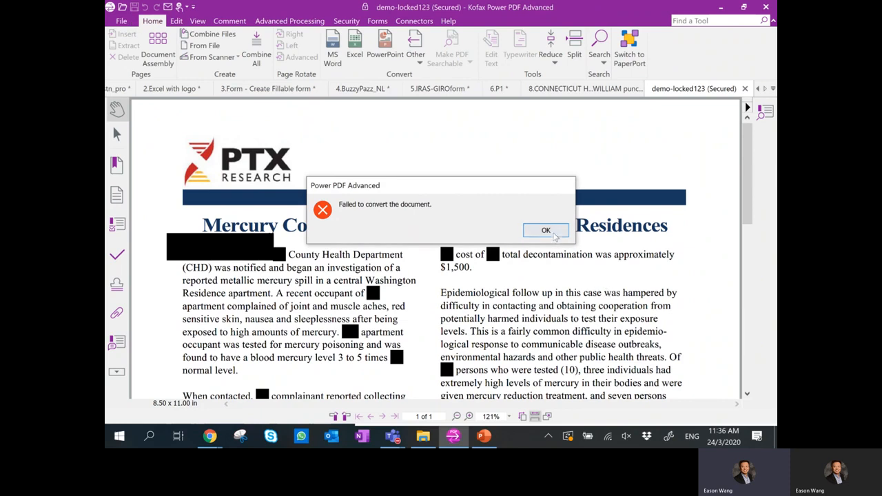
click(544, 231)
click(121, 20)
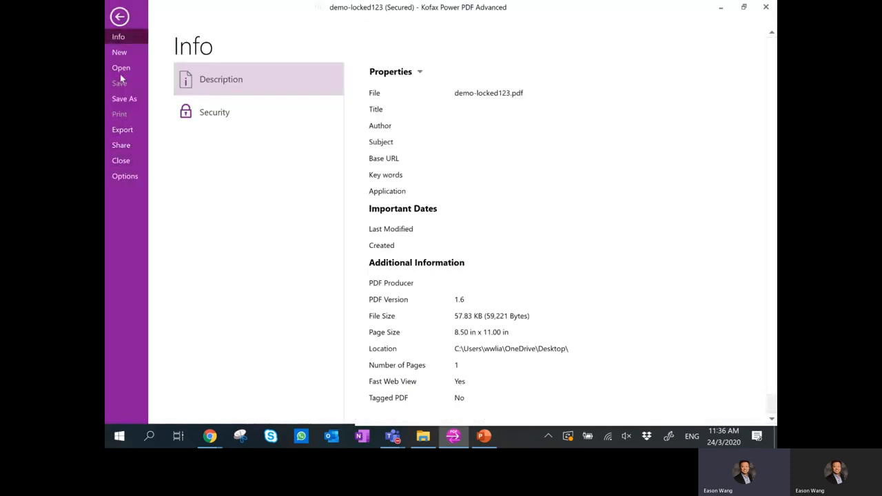
click(120, 21)
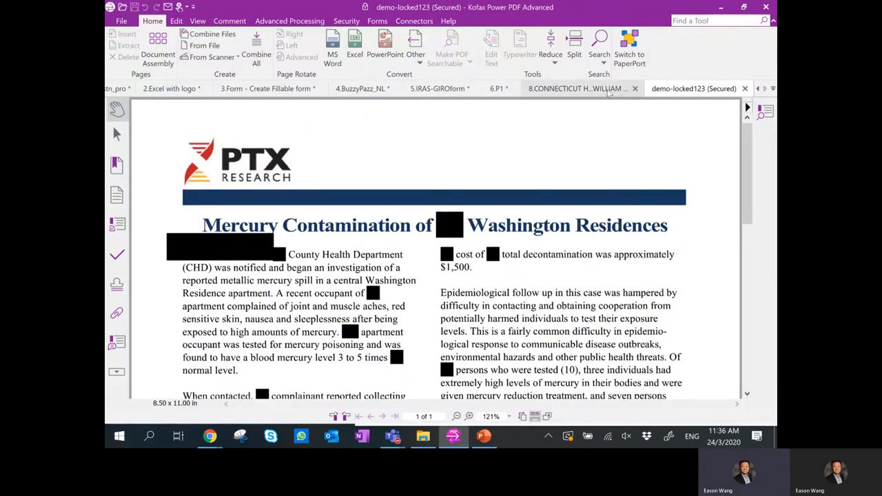
For 8.CONNECTICUT, set MS Word conversion to drop rule lines, hyperlinks and text/background colour.
click(610, 93)
drag(747, 128, 748, 140)
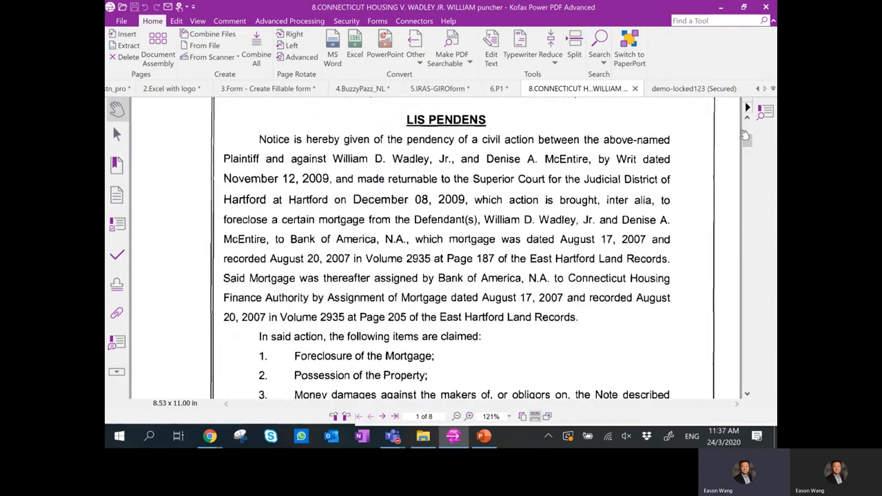
mouse_move(745, 135)
mouse_down()
mouse_move(745, 177)
mouse_move(748, 144)
mouse_up()
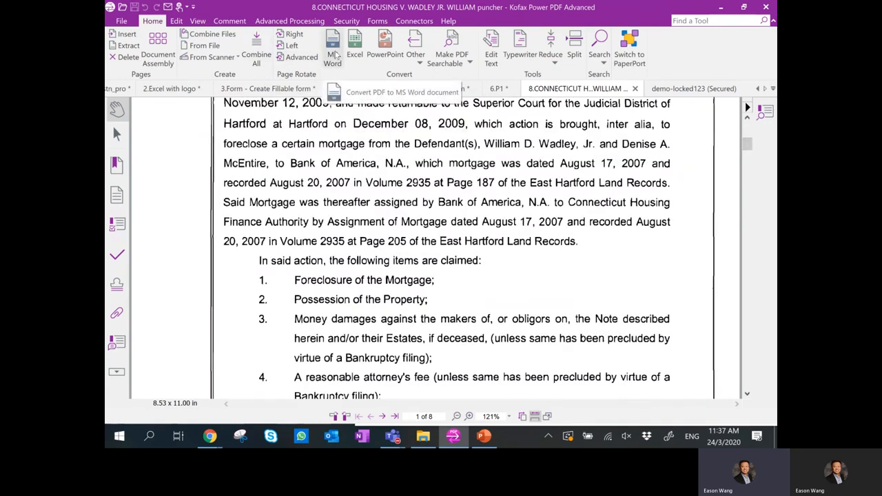
click(335, 55)
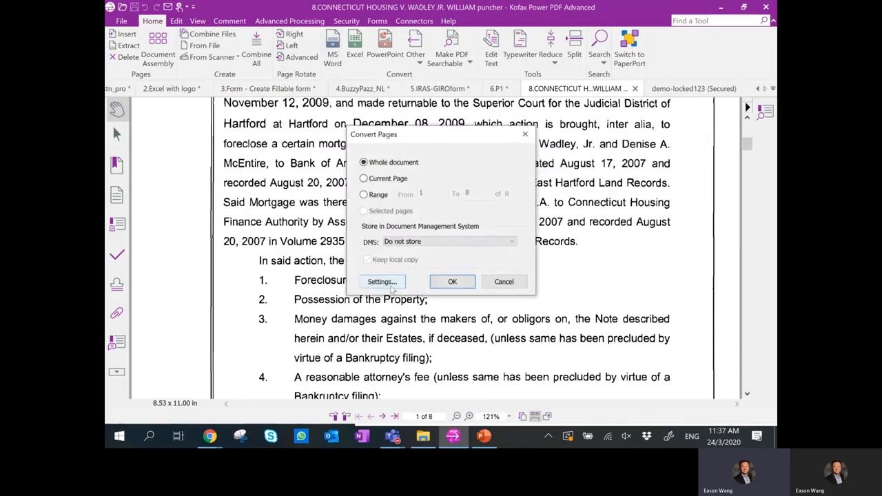
click(389, 286)
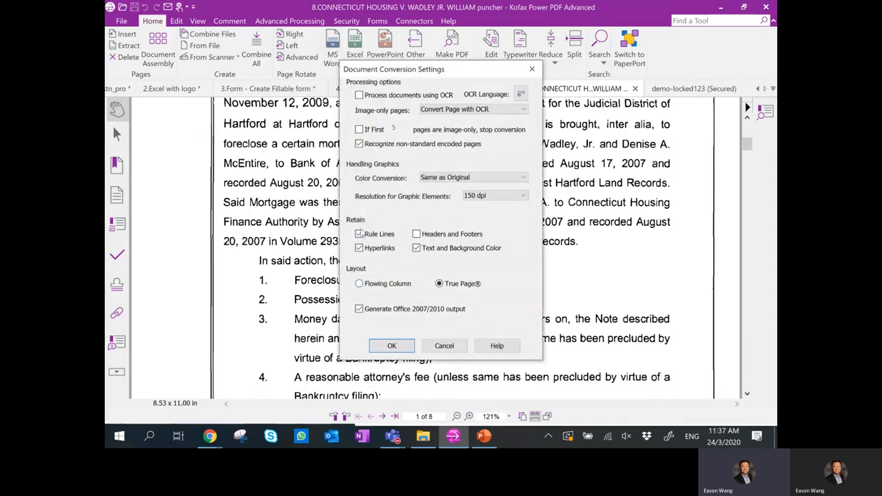
click(360, 235)
click(377, 249)
click(433, 250)
click(387, 347)
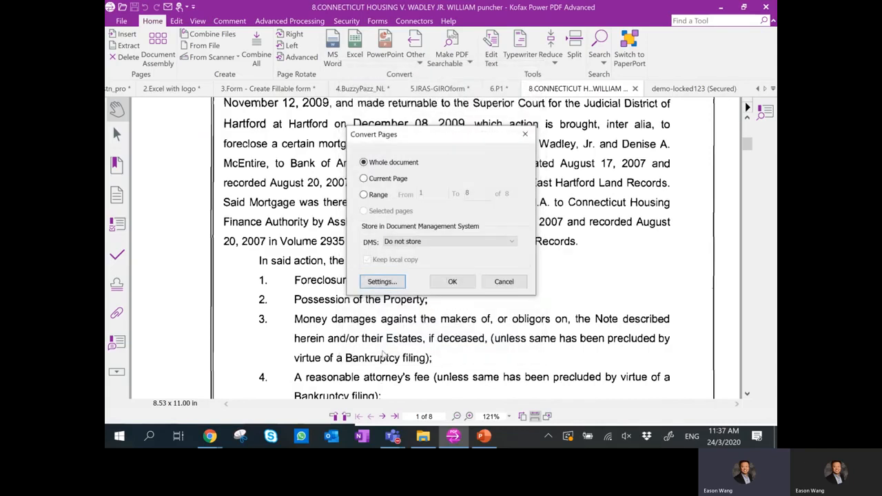
Convert the whole document and save it to the Desktop, appending '2342342' to the name.
click(441, 285)
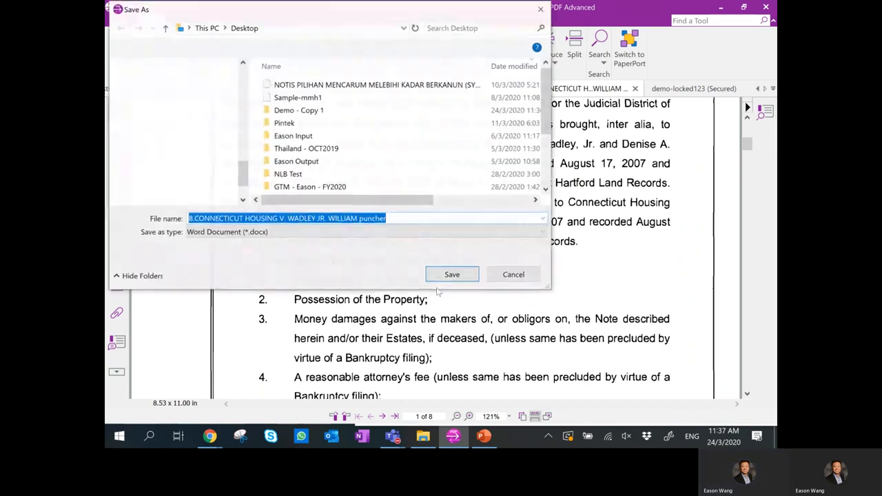
click(410, 218)
text(234234234)
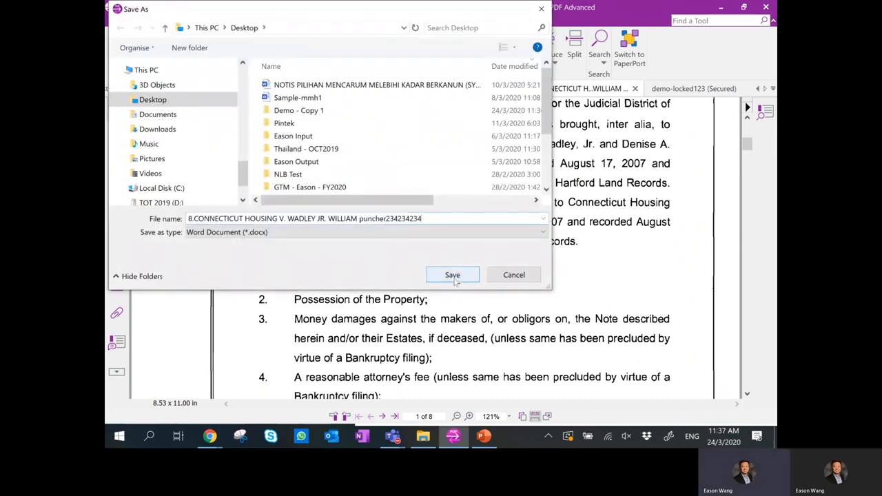
click(452, 275)
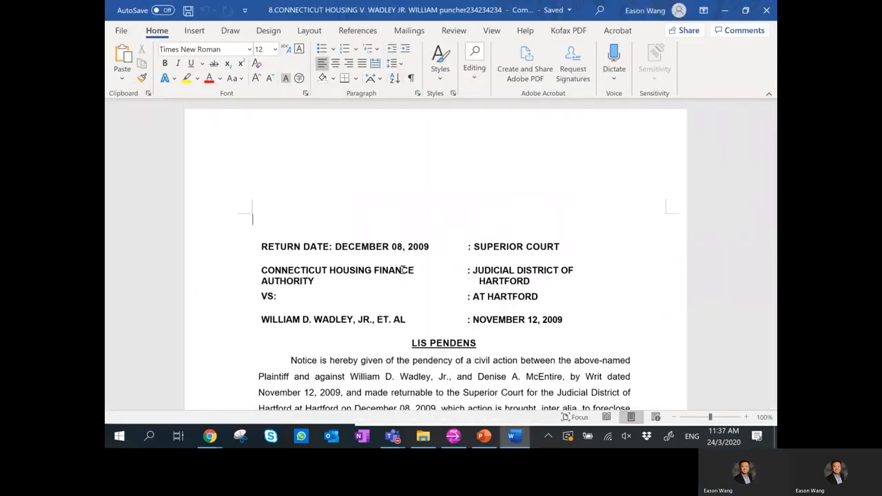
Scroll the converted 8-page Word document, test-type 'asdasd' in the return date, then return to PowerPoint.
scroll(404, 270, down, 10)
scroll(396, 264, down, 8)
scroll(353, 228, up, 4)
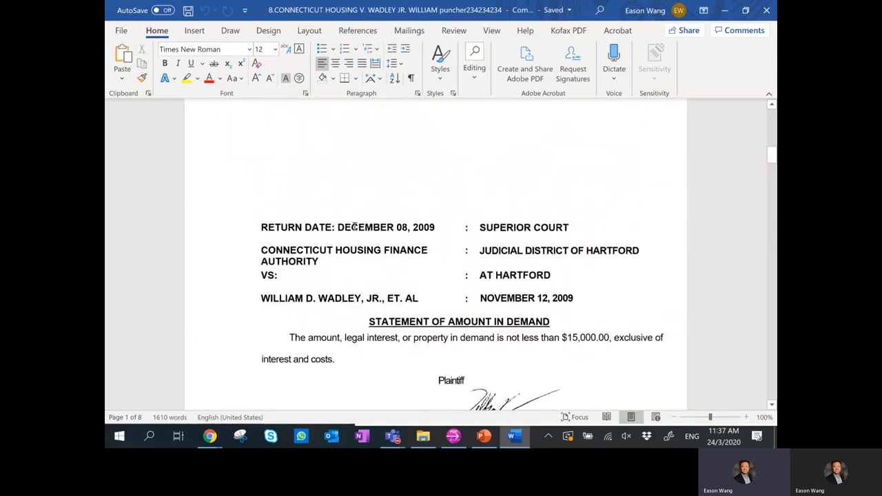
click(354, 228)
text(asdasd)
scroll(411, 266, down, 10)
scroll(414, 264, down, 20)
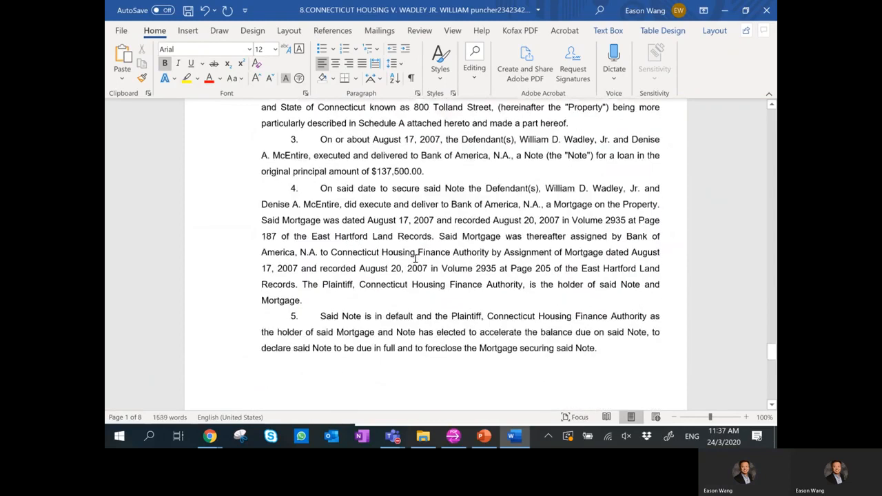
click(483, 437)
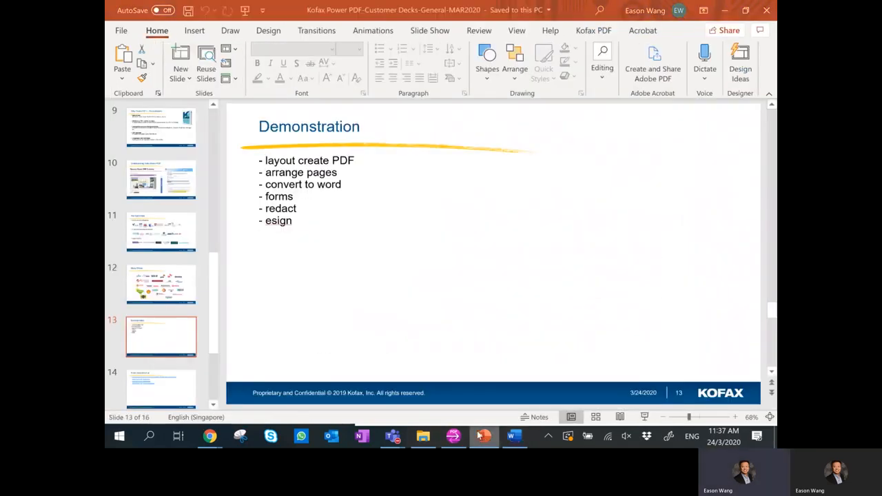
Start the slide show from slide 14, 'Know more about us'.
scroll(146, 363, down, 3)
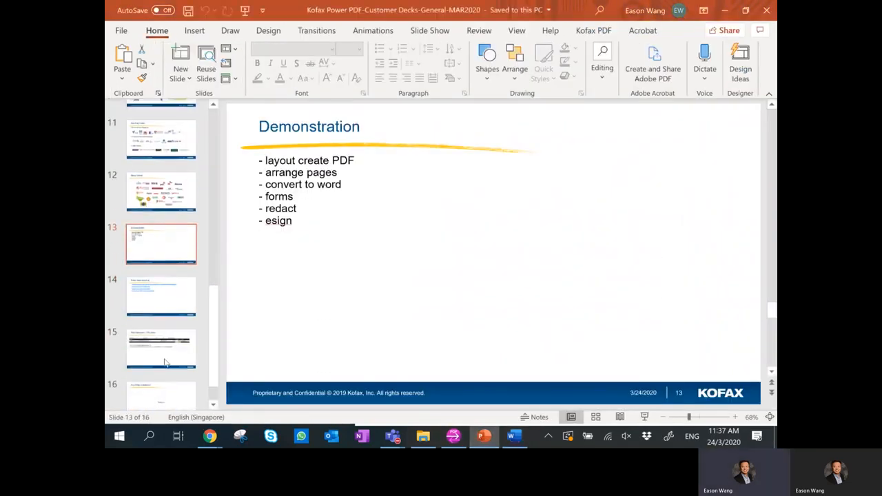
click(168, 308)
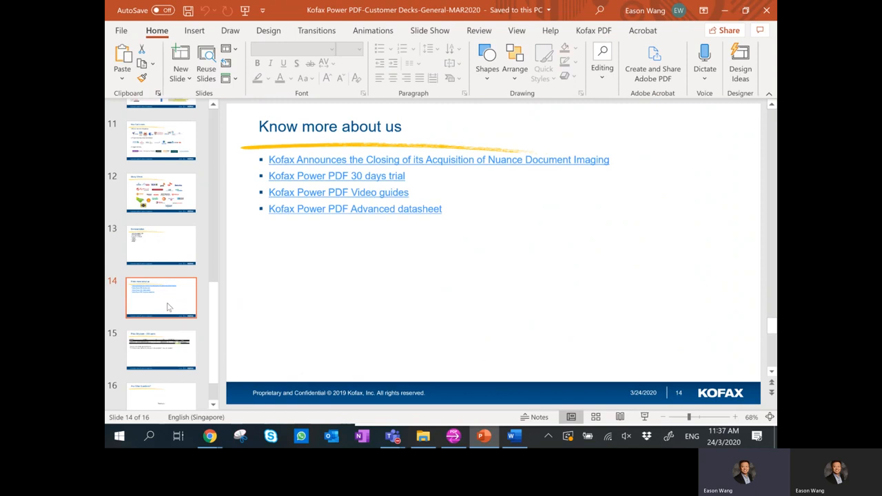
click(644, 417)
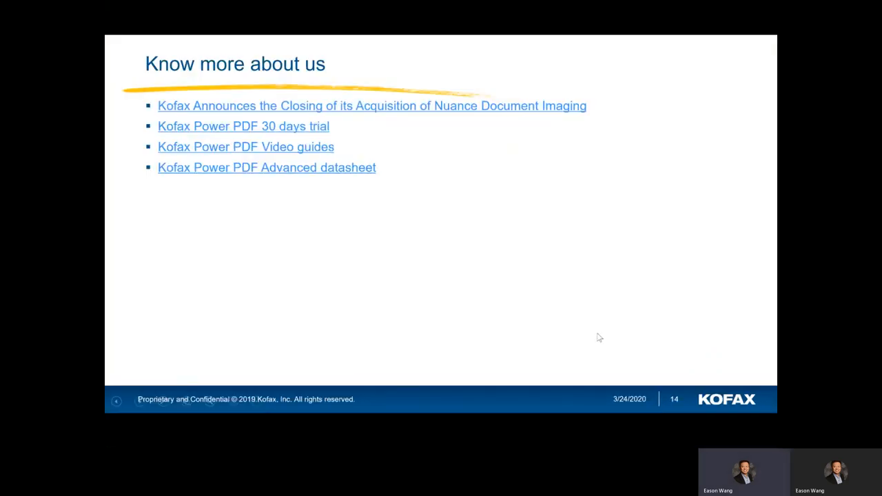